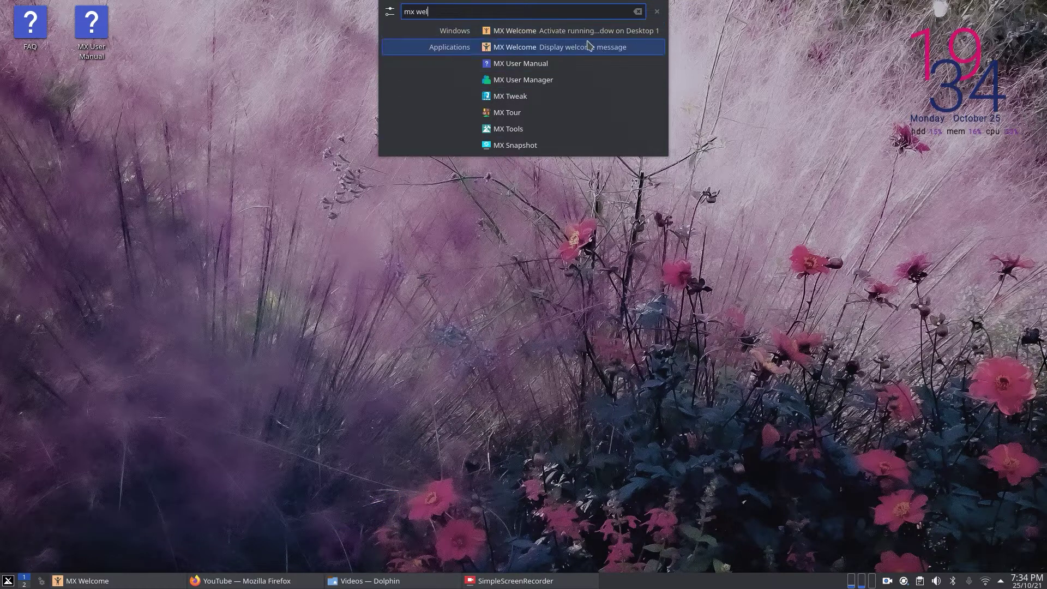
Step: Open MX Welcome's About information and generate the Quick-System-Info full report, acknowledging the clipboard notice
{"action": "left_click", "coordinate": [566, 34]}
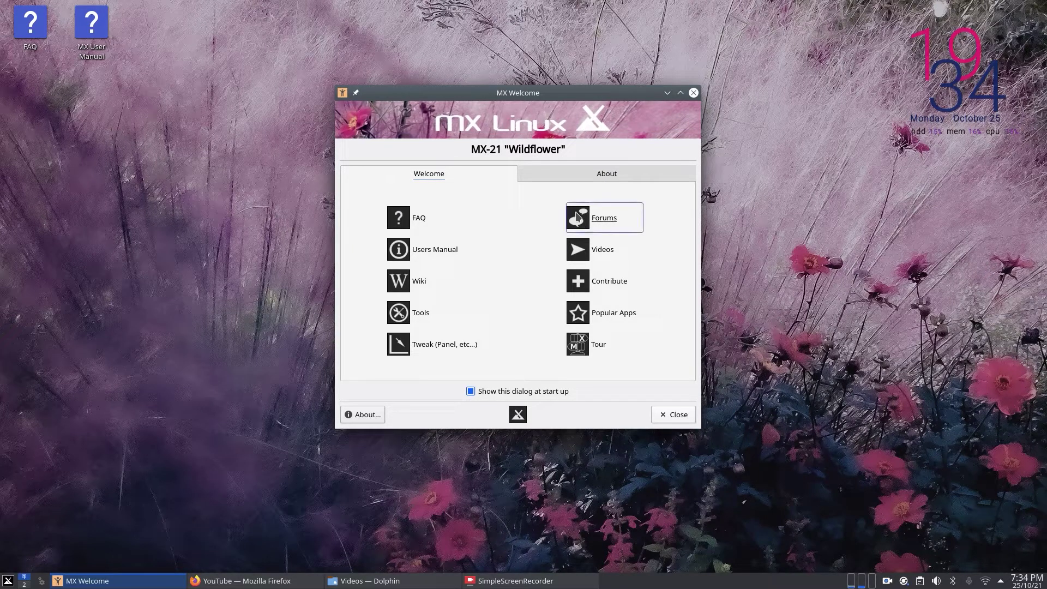
{"action": "left_click", "coordinate": [549, 175]}
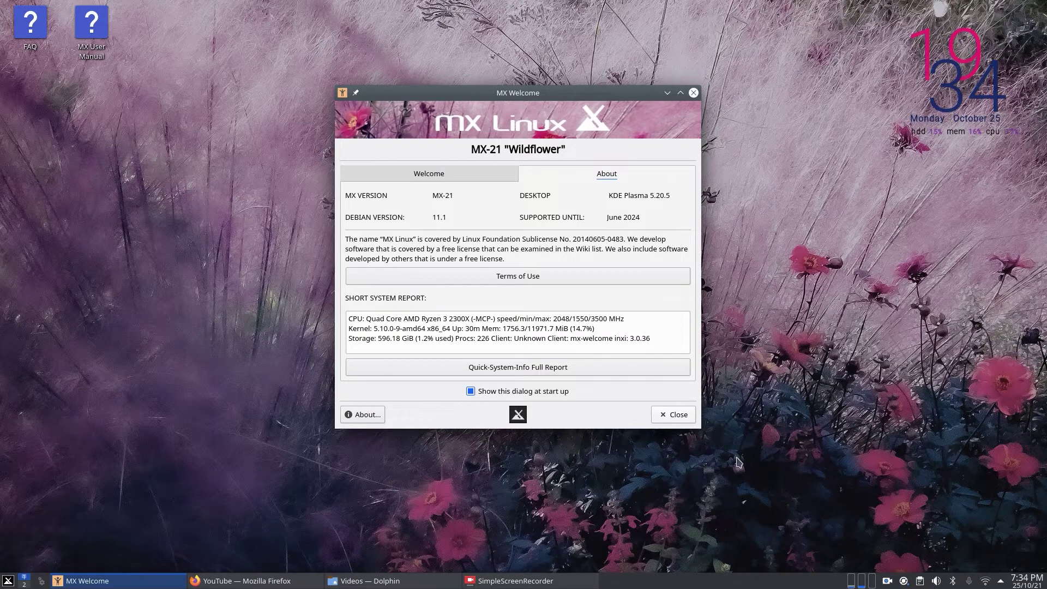
{"action": "left_click", "coordinate": [538, 368]}
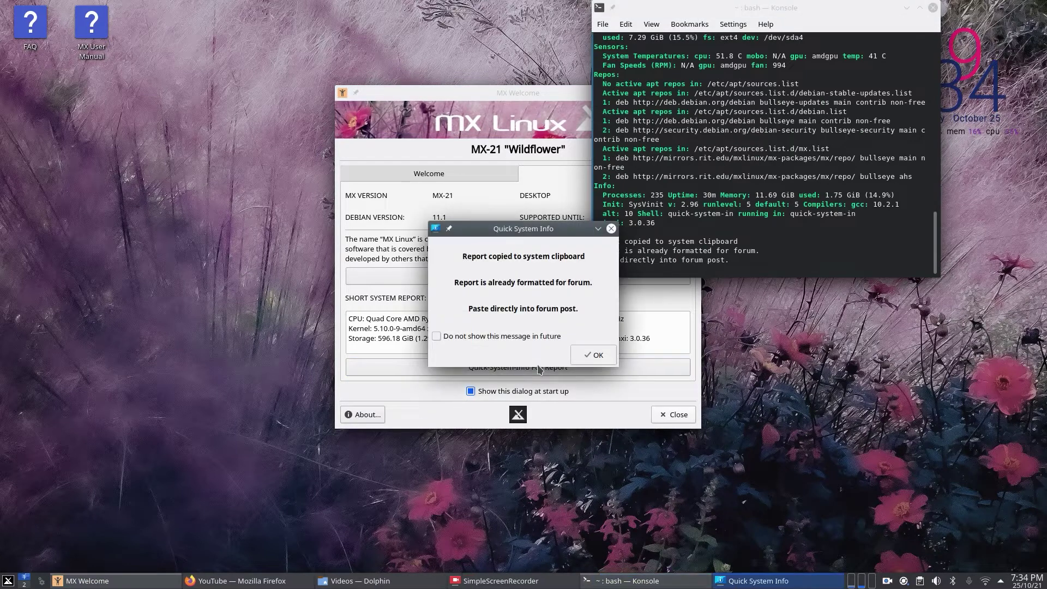
{"action": "left_click", "coordinate": [594, 355]}
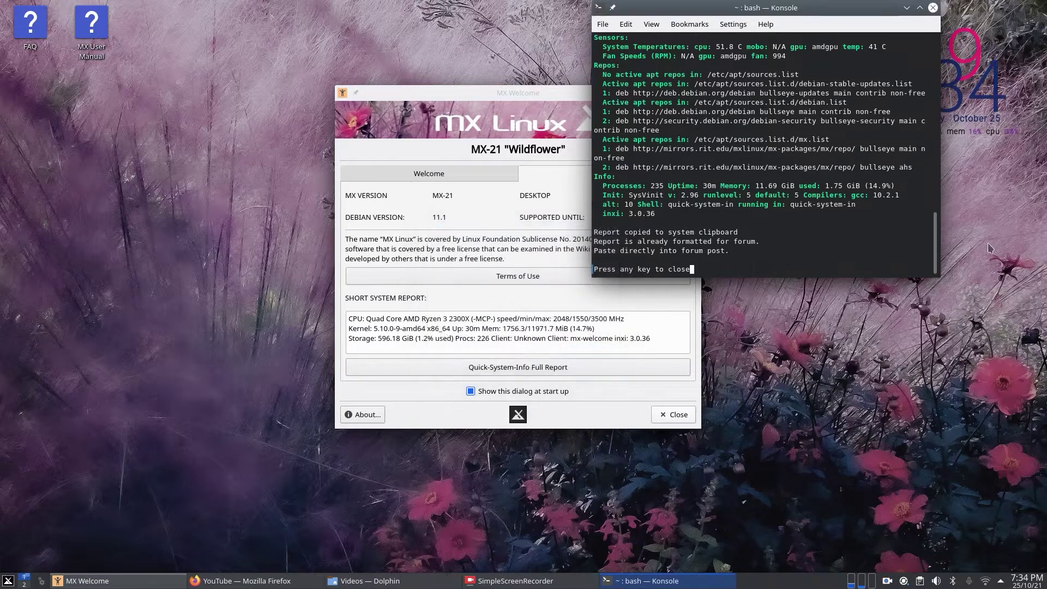
Step: Review the full system report from its beginning in Konsole, and close both the report and MX Welcome
{"action": "scroll", "coordinate": [939, 229], "scroll_direction": "up", "scroll_amount": 3}
{"action": "left_click_drag", "start_coordinate": [939, 229], "coordinate": [931, 49]}
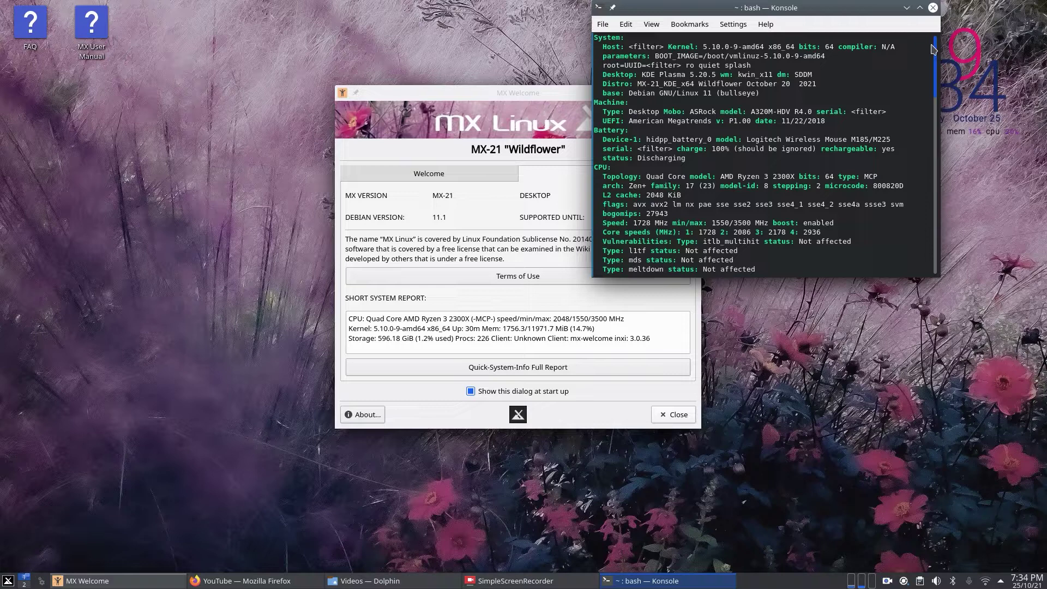
{"action": "left_click", "coordinate": [934, 8]}
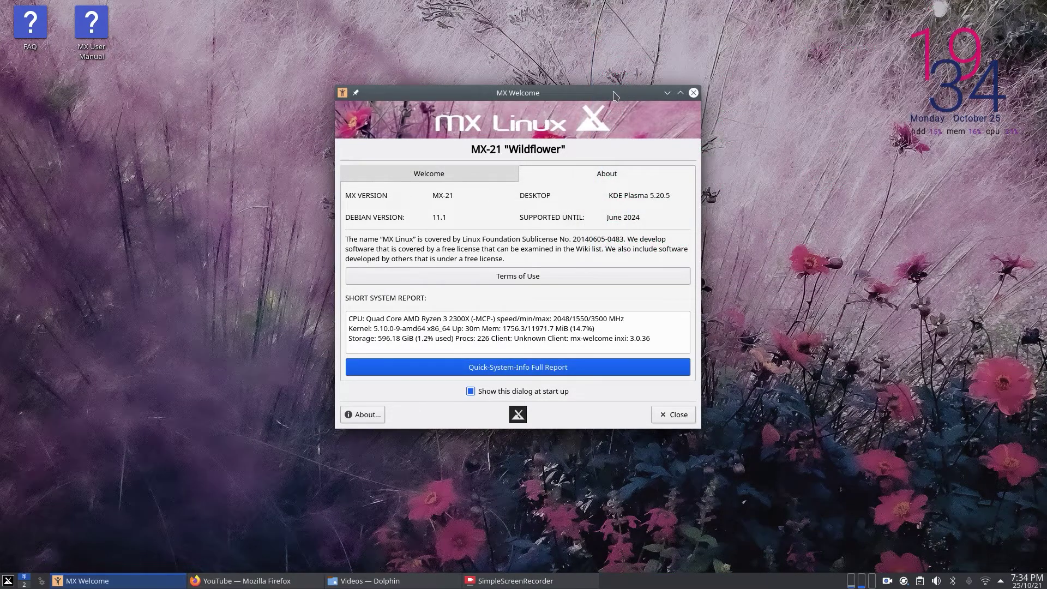
{"action": "left_click_drag", "start_coordinate": [615, 97], "coordinate": [289, 106]}
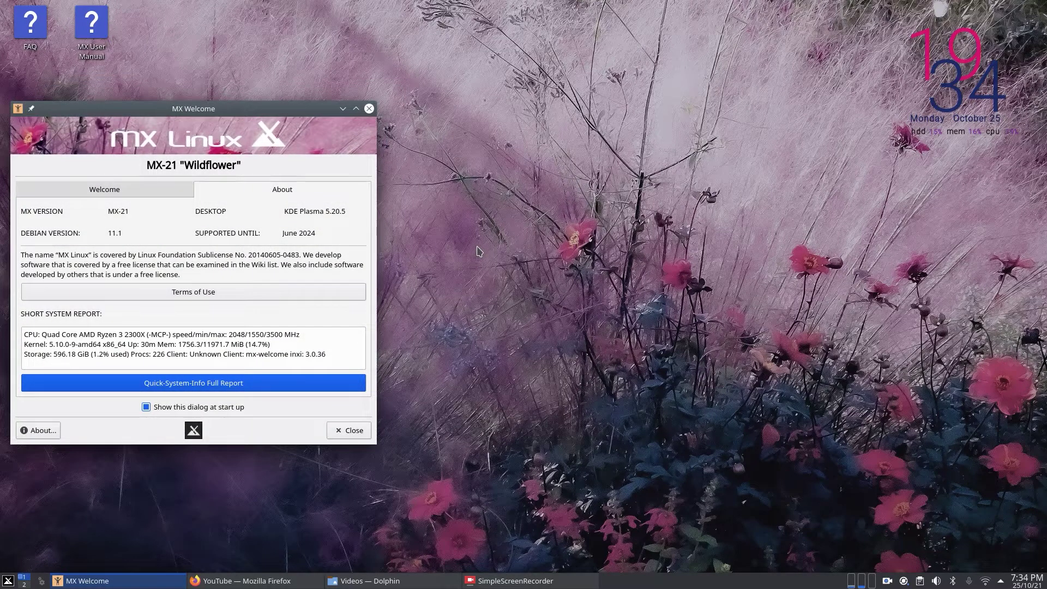
{"action": "key", "text": "alt+F4"}
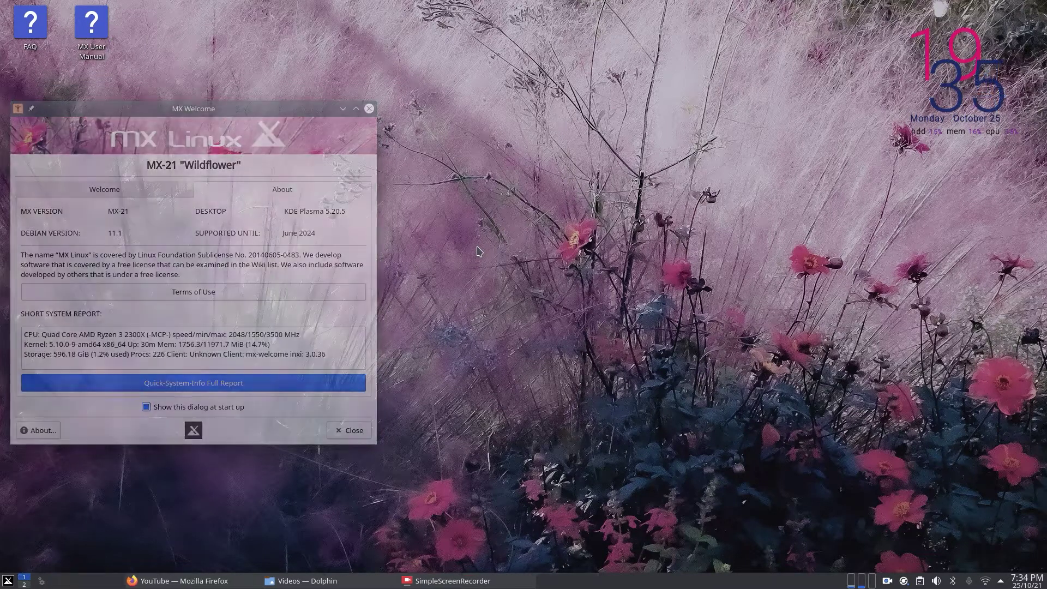
Step: Open Info Center, examine the software and hardware details under System Information, and close it
{"action": "key", "text": "alt+space"}
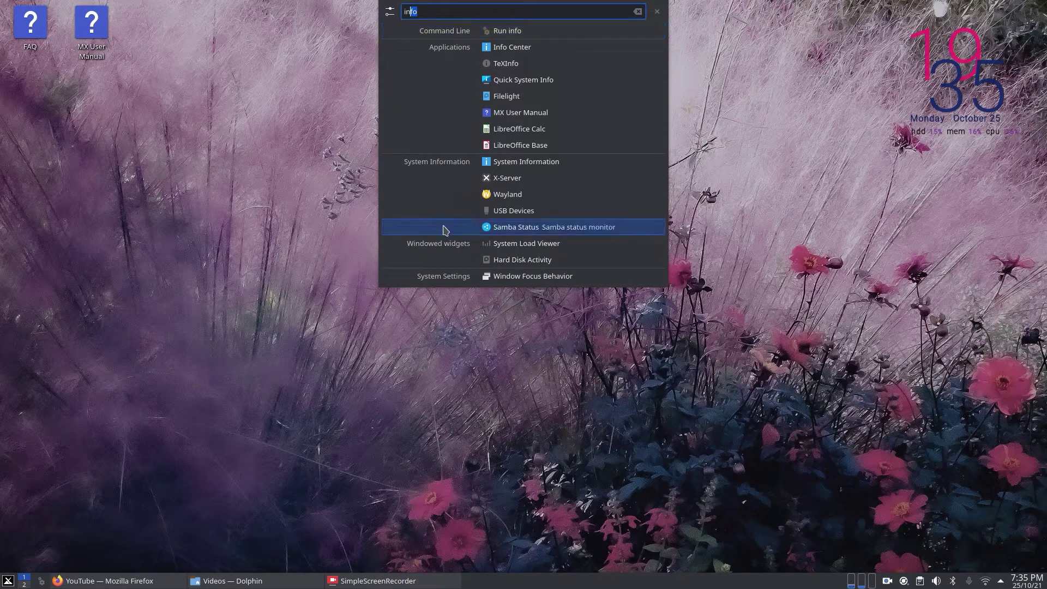
{"action": "left_click", "coordinate": [533, 53]}
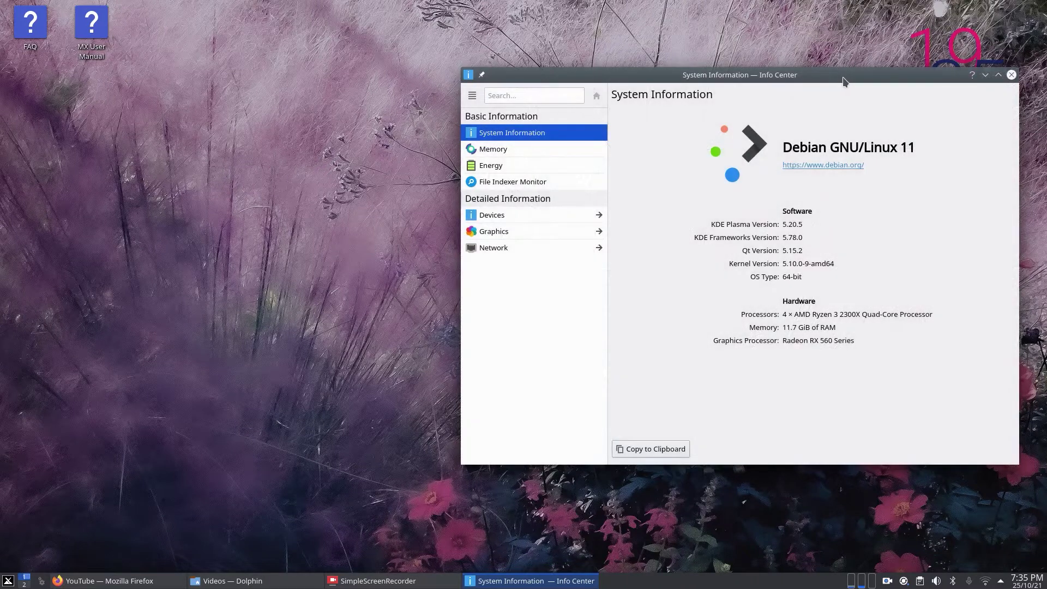
{"action": "left_click_drag", "start_coordinate": [842, 77], "coordinate": [613, 78]}
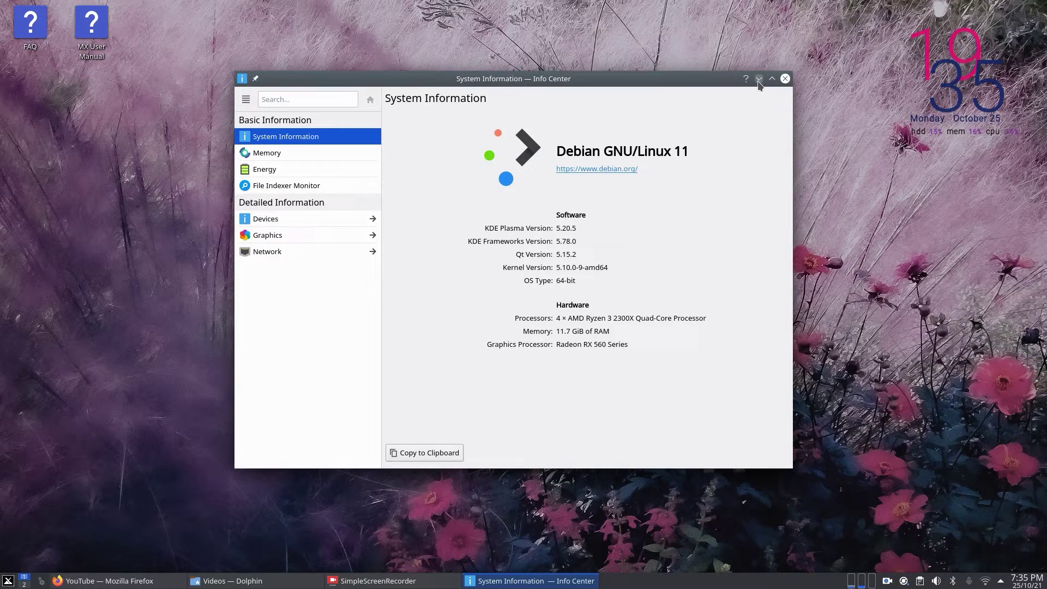
{"action": "left_click", "coordinate": [785, 80]}
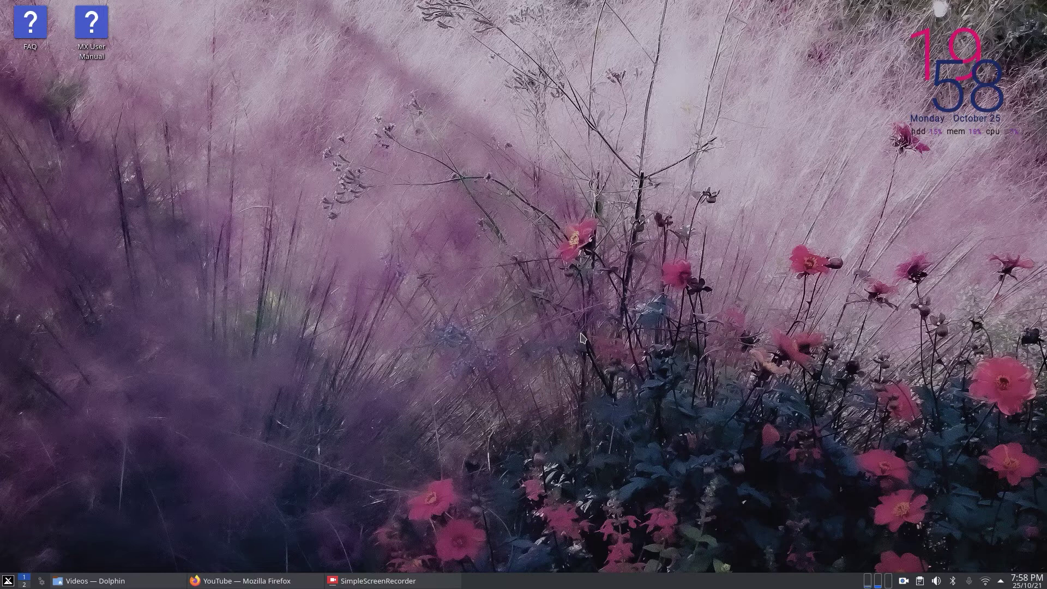
Step: Browse the application launcher's Recent Applications, Recent Files, Office and System categories
{"action": "left_click", "coordinate": [8, 581]}
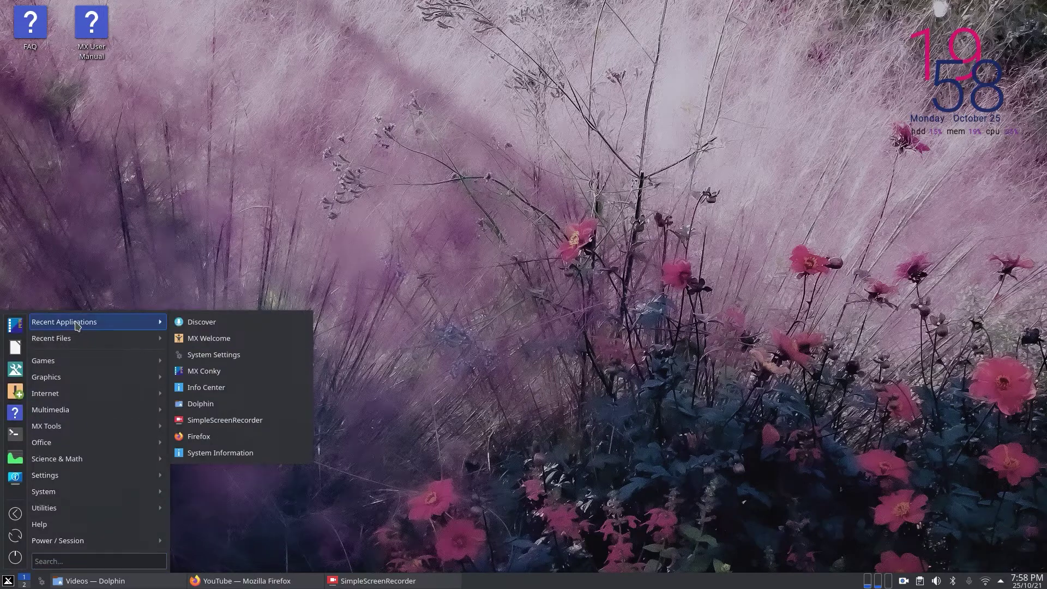
{"action": "mouse_move", "coordinate": [75, 342]}
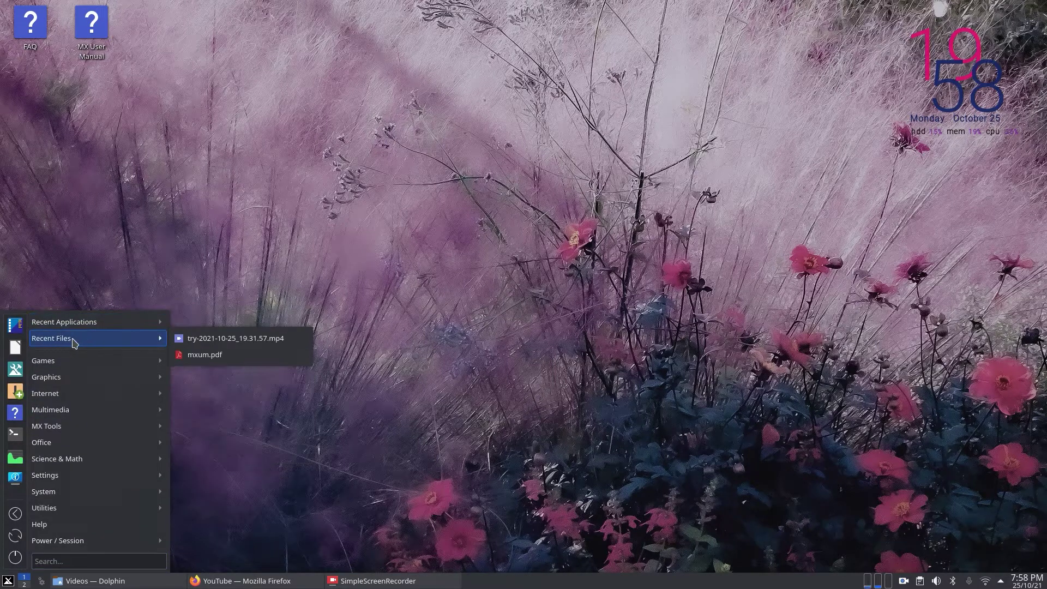
{"action": "mouse_move", "coordinate": [70, 446]}
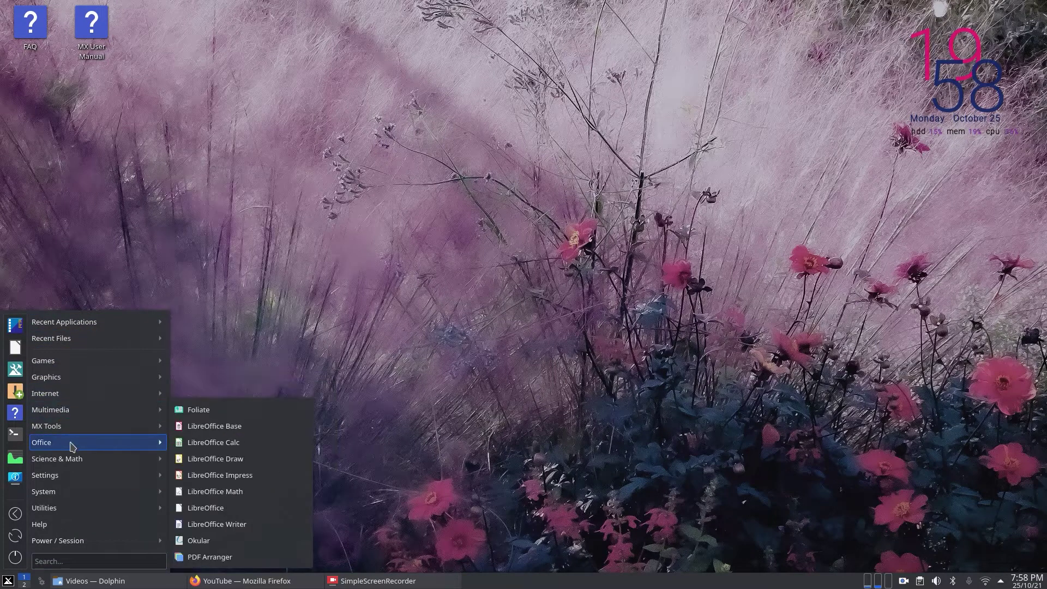
{"action": "mouse_move", "coordinate": [75, 497]}
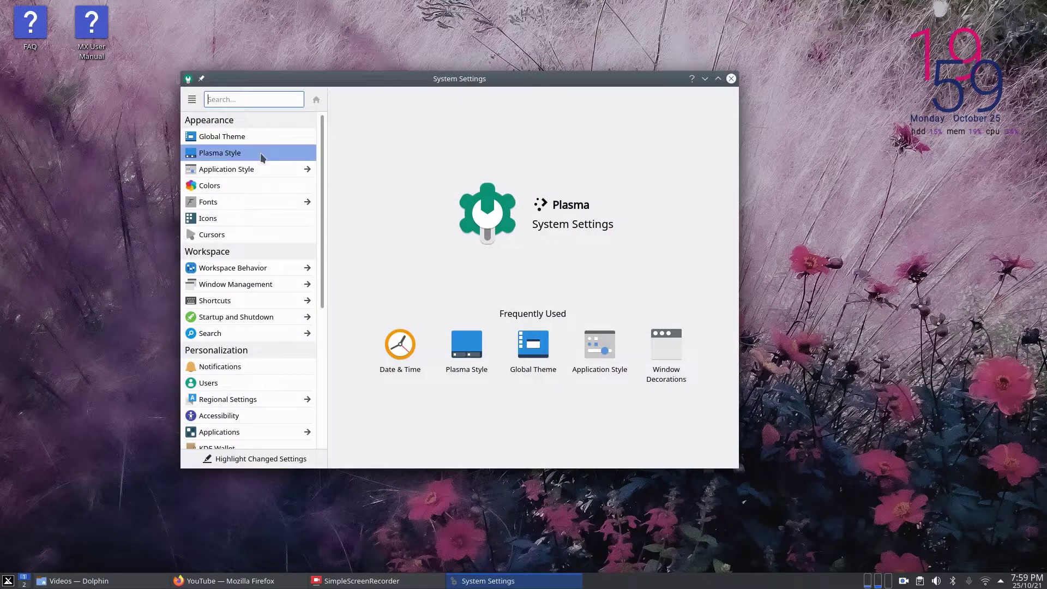
Step: Look through the Plasma Style, Global Theme, Fonts, Font Management and Icons pages in System Settings, and close it
{"action": "left_click", "coordinate": [262, 155]}
{"action": "left_click", "coordinate": [267, 138]}
{"action": "left_click", "coordinate": [250, 202]}
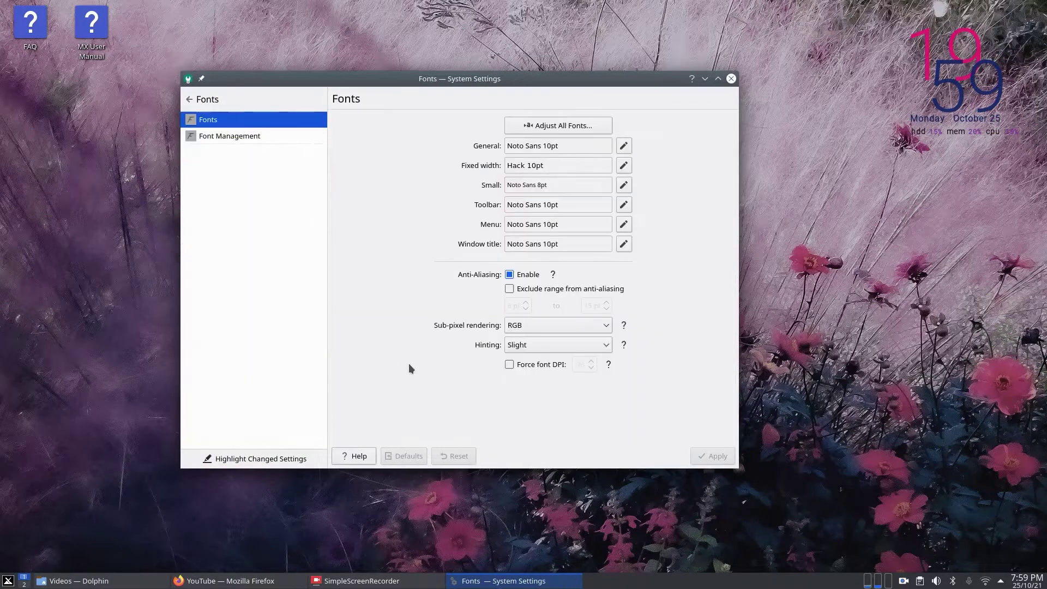
{"action": "left_click", "coordinate": [262, 136]}
{"action": "left_click", "coordinate": [189, 112]}
{"action": "left_click", "coordinate": [254, 214]}
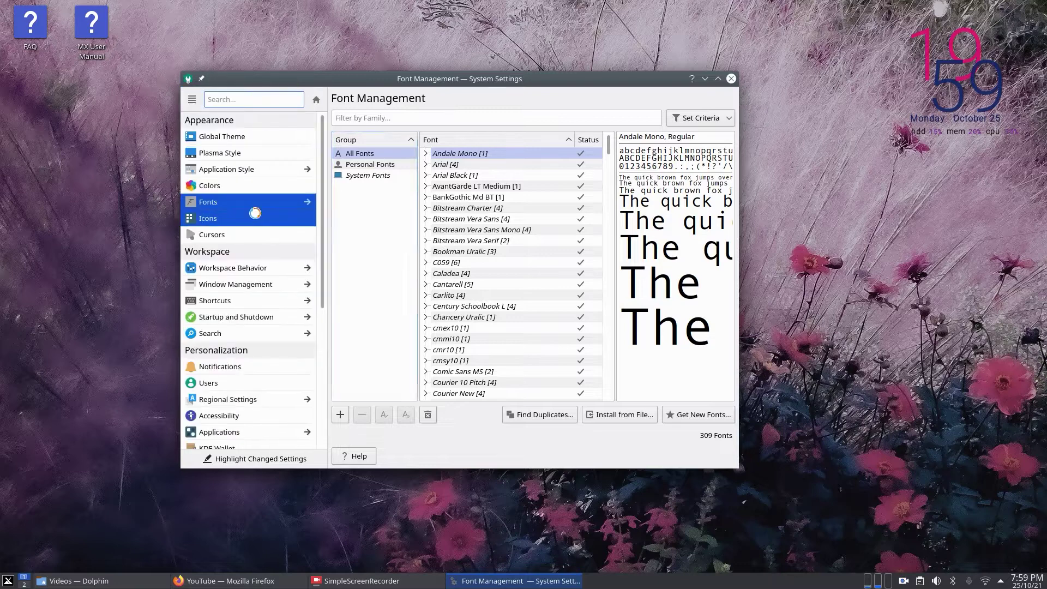
{"action": "left_click", "coordinate": [731, 79]}
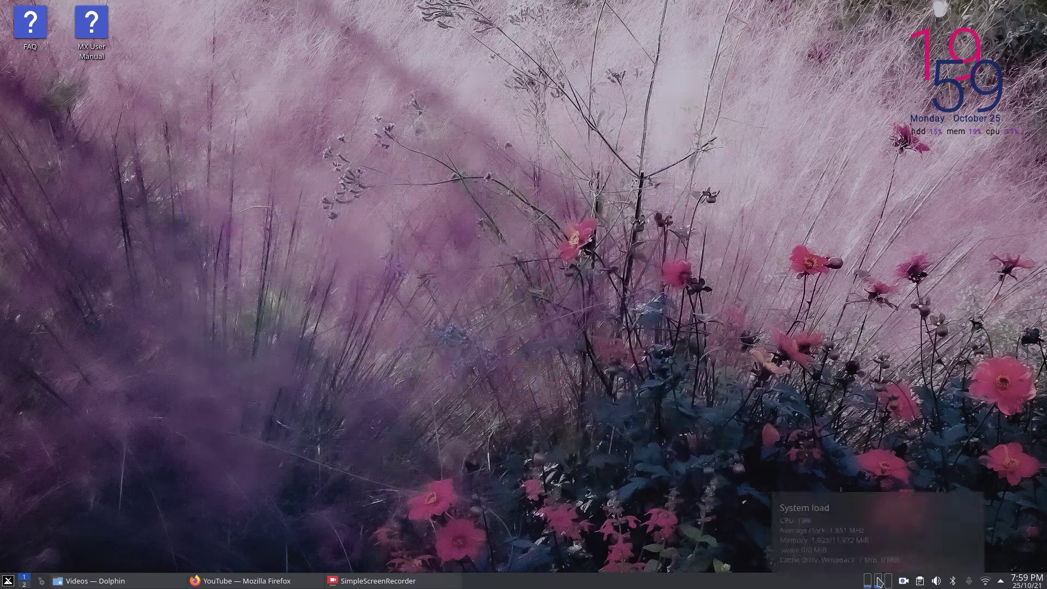
Step: Look at the hidden system tray items, the clock's calendar and the desktop's context options, closing each without changes
{"action": "left_click", "coordinate": [1001, 581]}
{"action": "left_click", "coordinate": [1001, 581]}
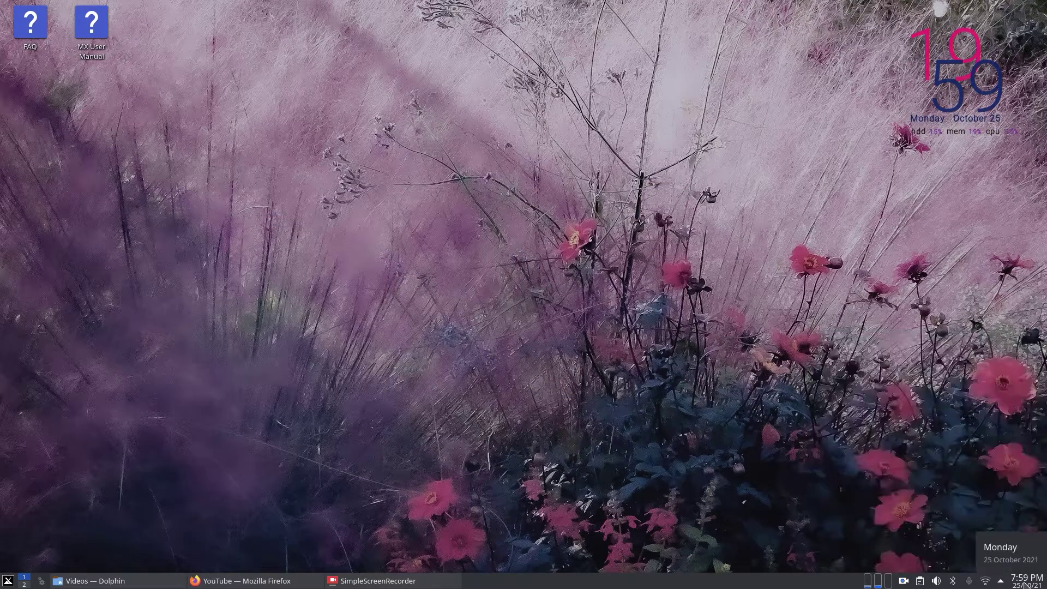
{"action": "left_click", "coordinate": [1027, 581]}
{"action": "left_click", "coordinate": [591, 354]}
{"action": "right_click", "coordinate": [394, 150]}
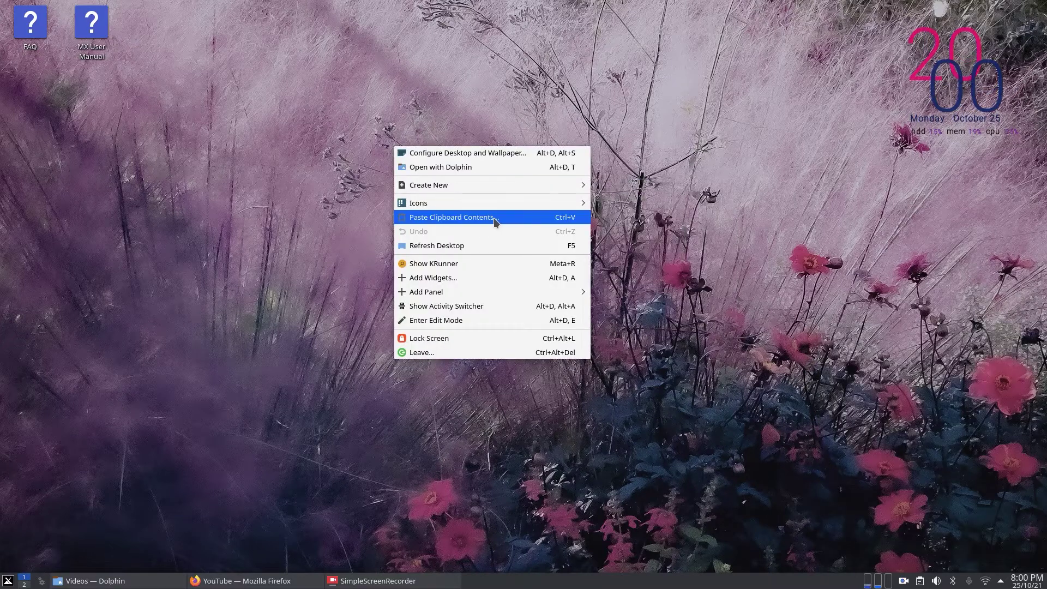
{"action": "left_click", "coordinate": [517, 388]}
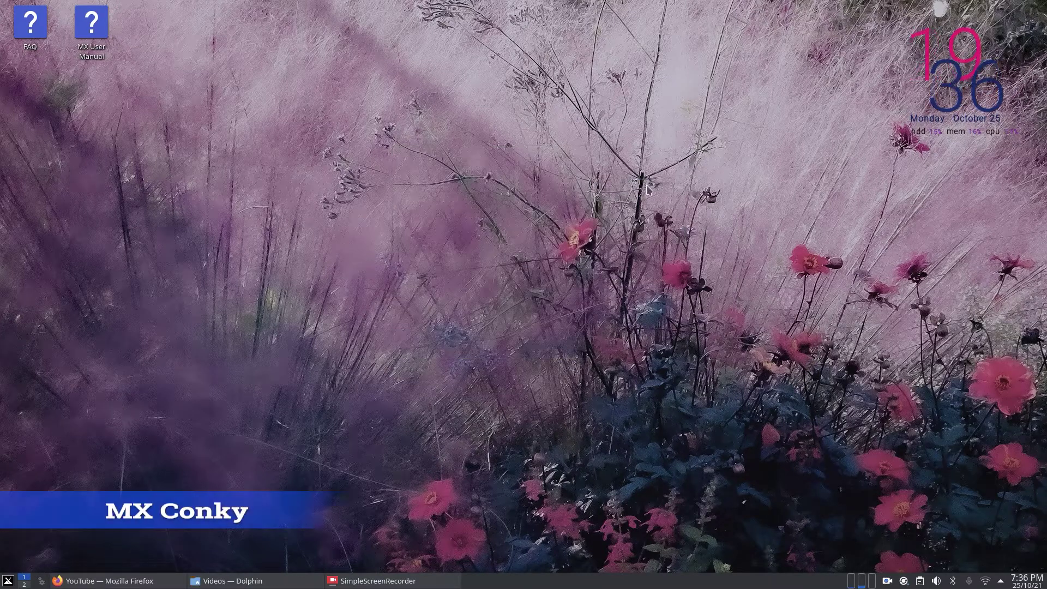
Step: Open MX Conky from the MX Tools category of the application launcher
{"action": "left_click", "coordinate": [9, 581]}
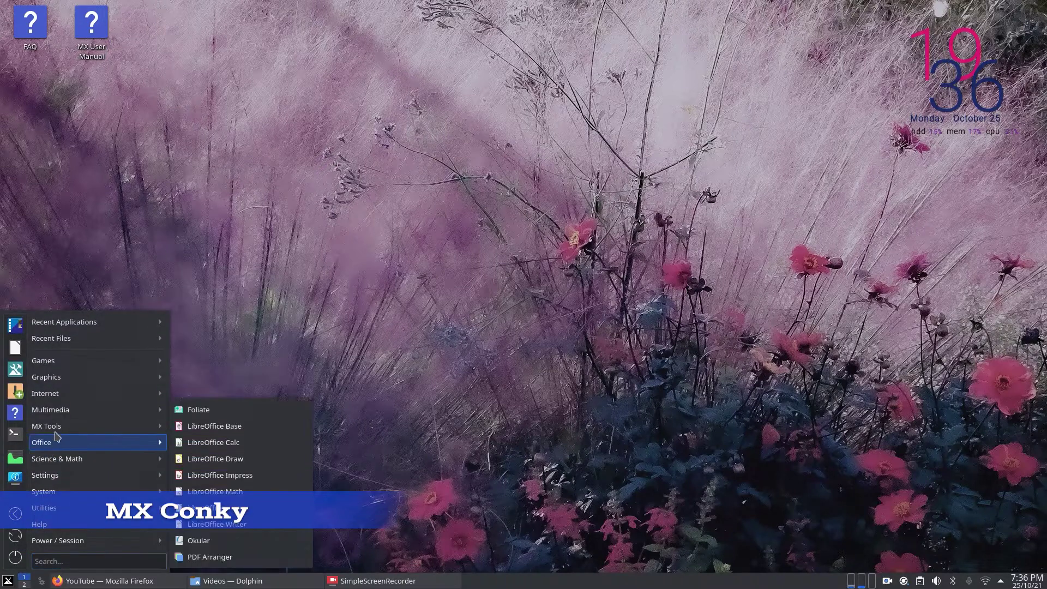
{"action": "mouse_move", "coordinate": [71, 428]}
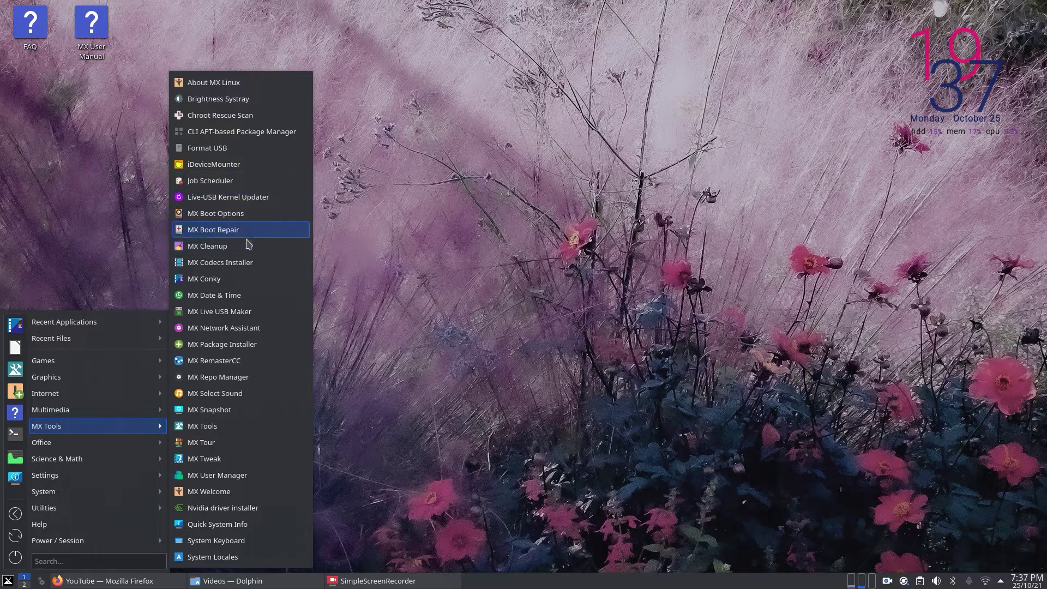
{"action": "left_click", "coordinate": [213, 284]}
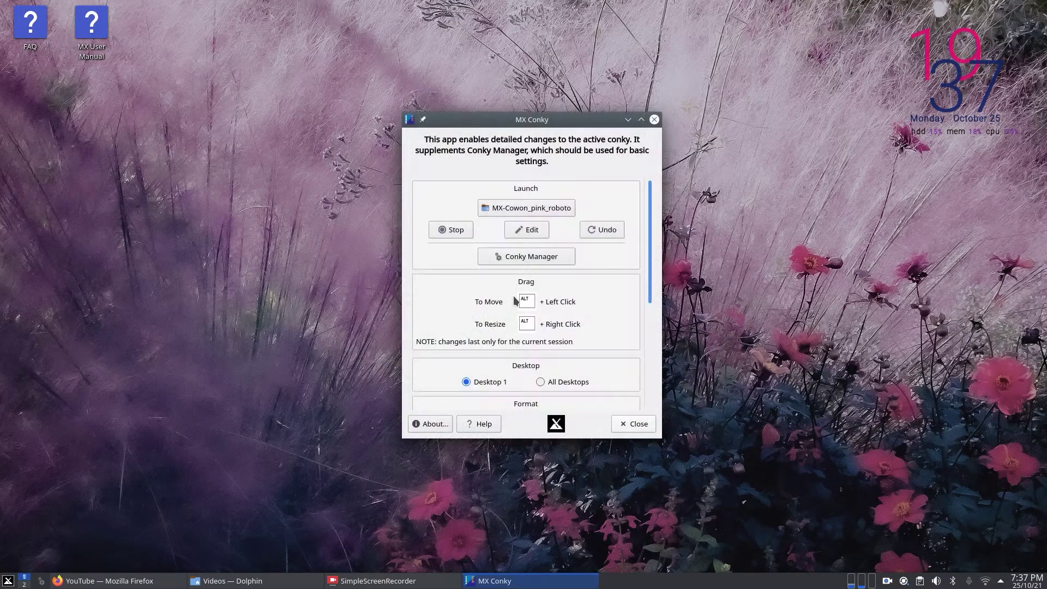
Step: Stop the MX-Cowon_pink_roboto conky, check the desktop without it, and run the same conky again
{"action": "left_click", "coordinate": [455, 232]}
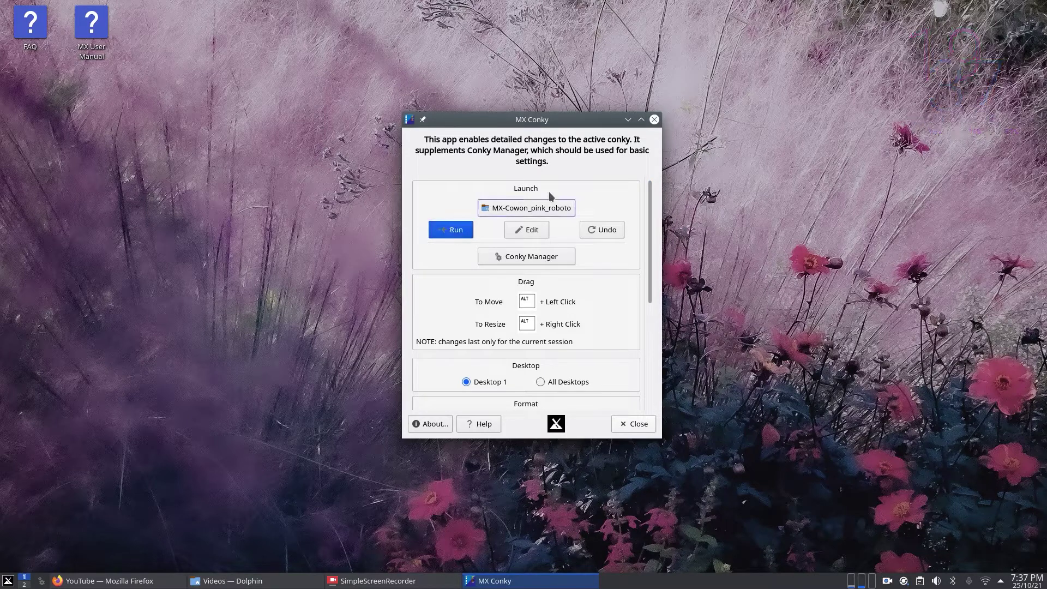
{"action": "left_click", "coordinate": [628, 119]}
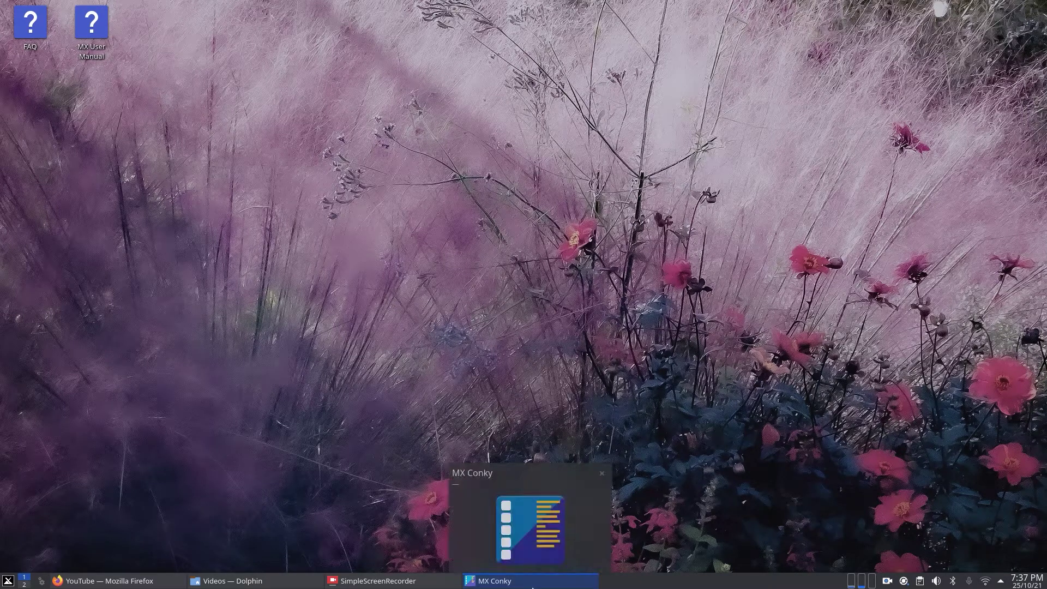
{"action": "left_click", "coordinate": [532, 582]}
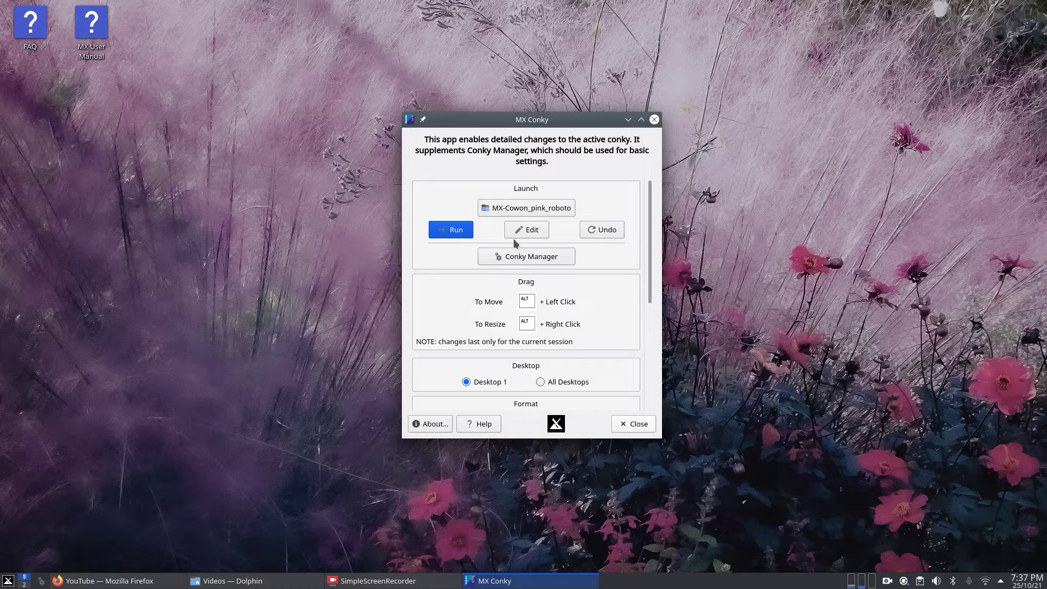
{"action": "left_click", "coordinate": [452, 229]}
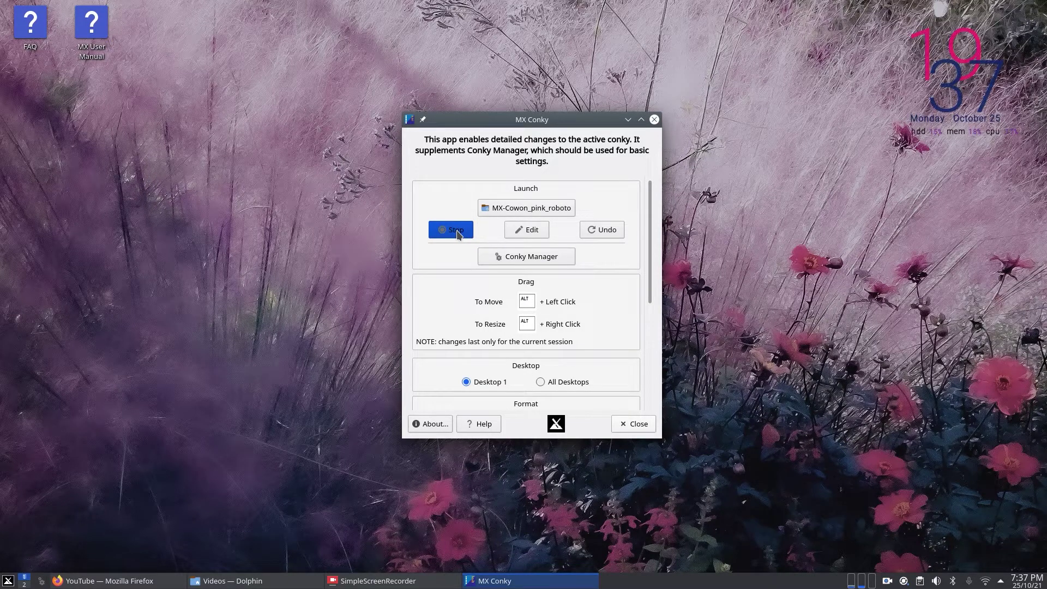
Step: Load the MX-antiX17 config file from the MX-antiX folder inside .conky into MX Conky
{"action": "left_click", "coordinate": [522, 213]}
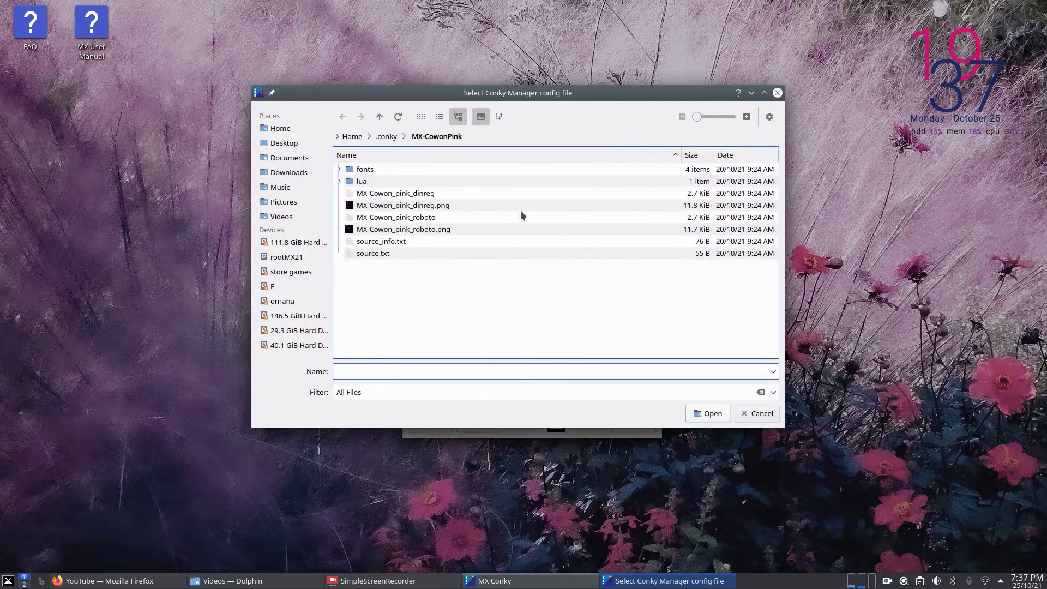
{"action": "left_click", "coordinate": [387, 136]}
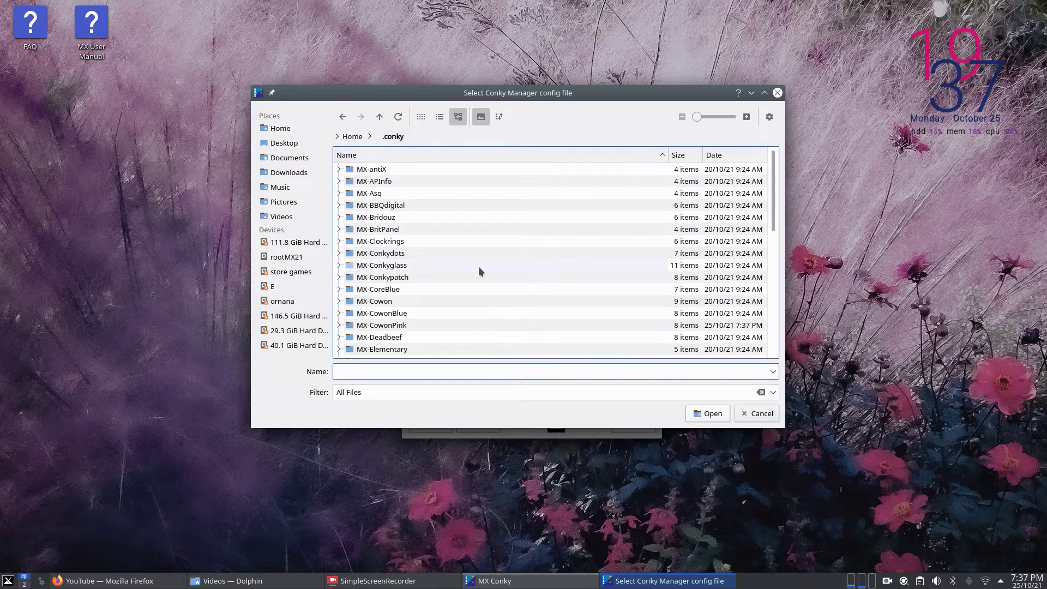
{"action": "left_click", "coordinate": [339, 170]}
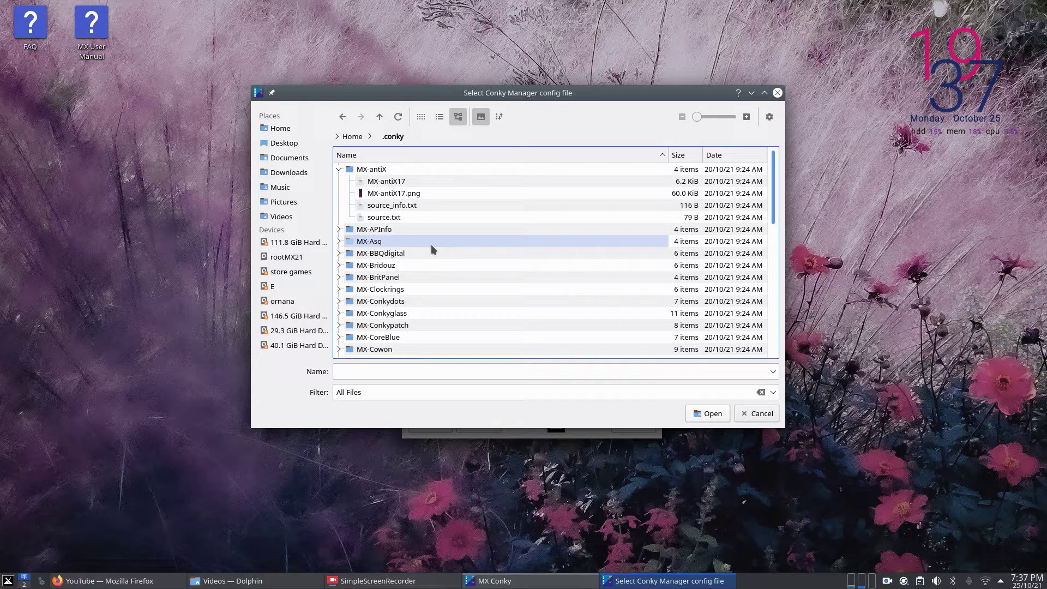
{"action": "left_click", "coordinate": [397, 182]}
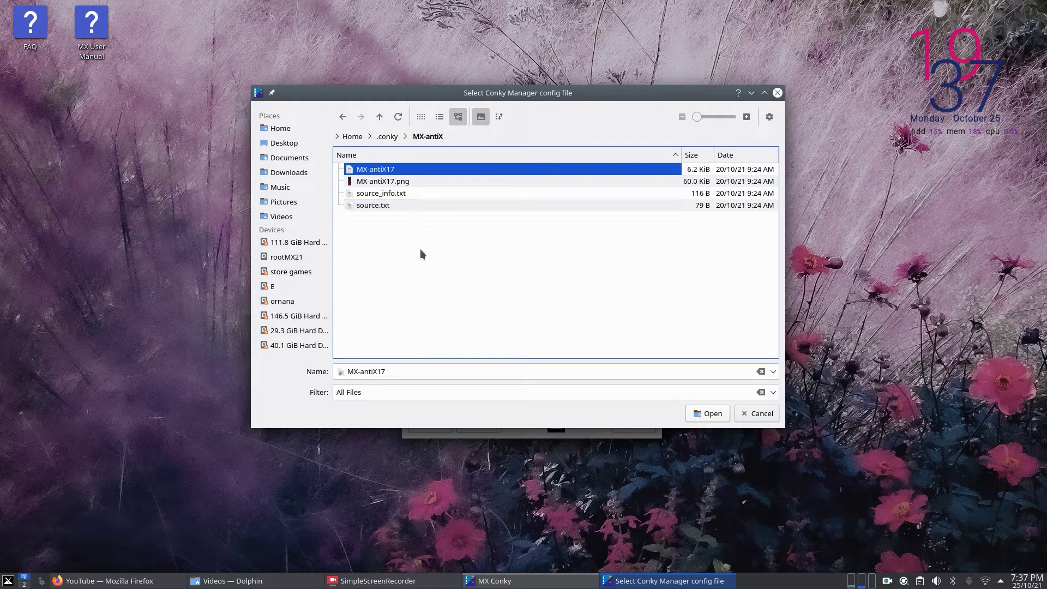
{"action": "left_click", "coordinate": [709, 414]}
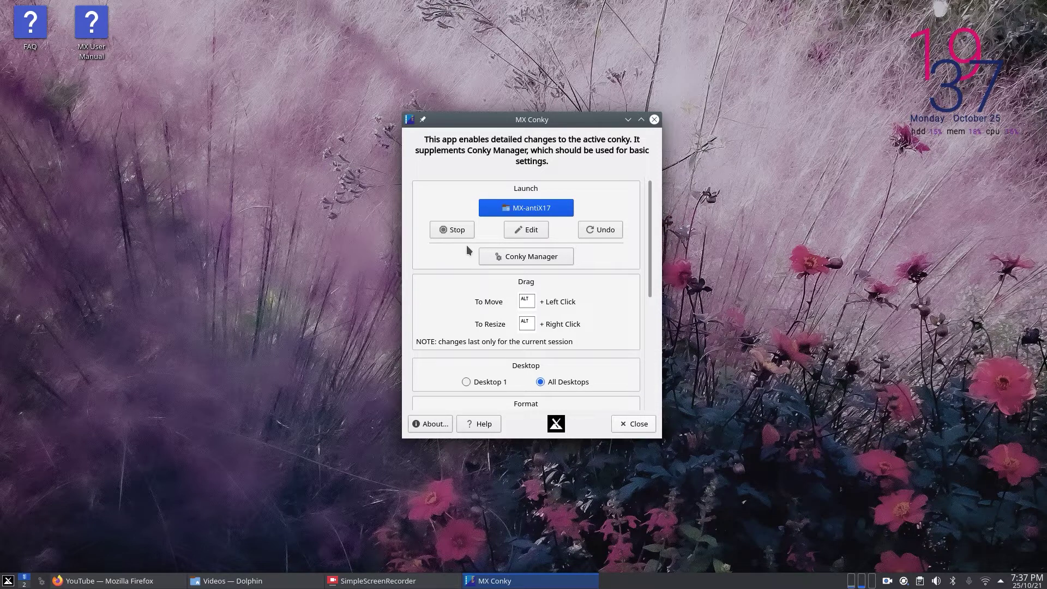
Step: Stop the currently running conky and run the loaded MX-antiX17 conky on the desktop
{"action": "left_click", "coordinate": [456, 230]}
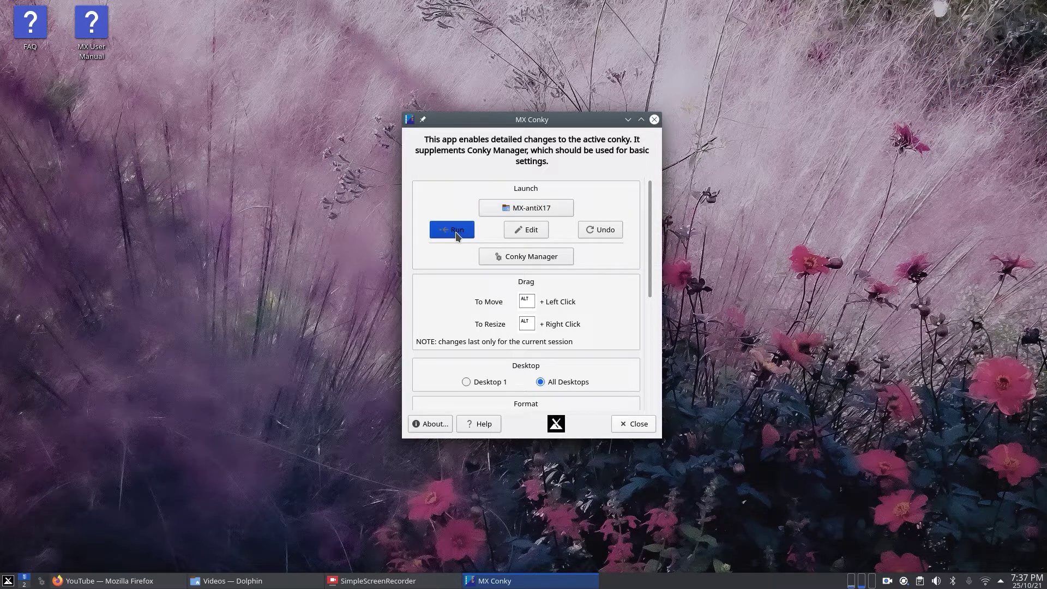
{"action": "left_click", "coordinate": [456, 232]}
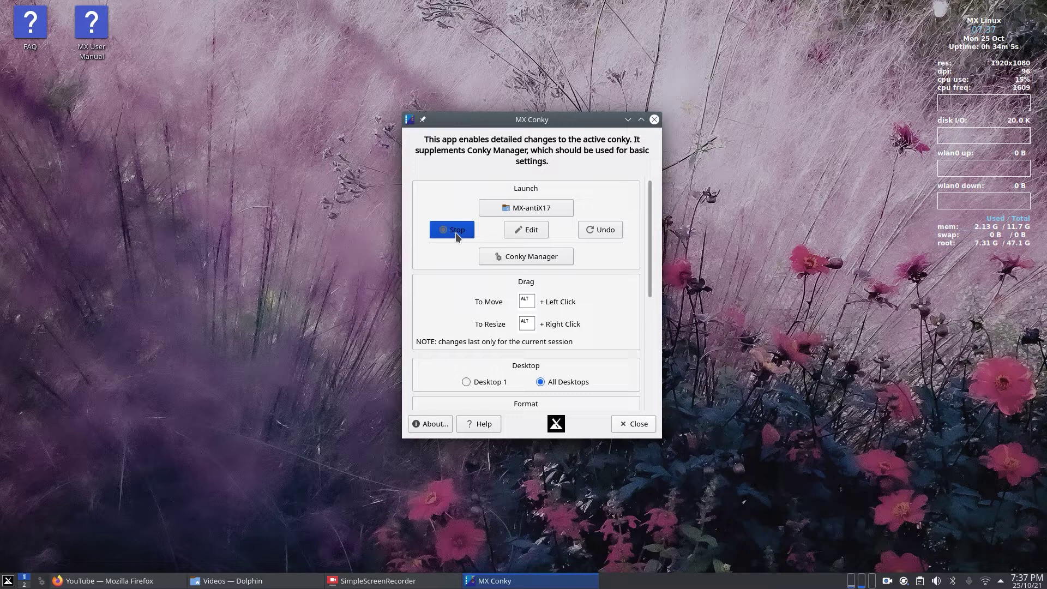
Step: Load the conkyrc config file from the MX-BritPanel folder inside .conky into MX Conky
{"action": "left_click", "coordinate": [546, 209]}
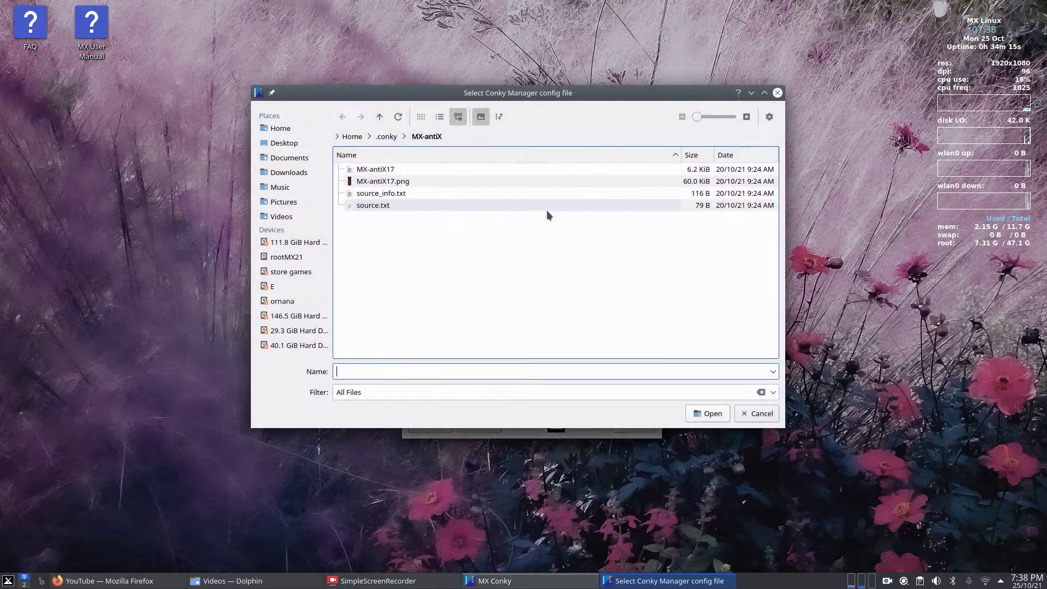
{"action": "left_click", "coordinate": [387, 137]}
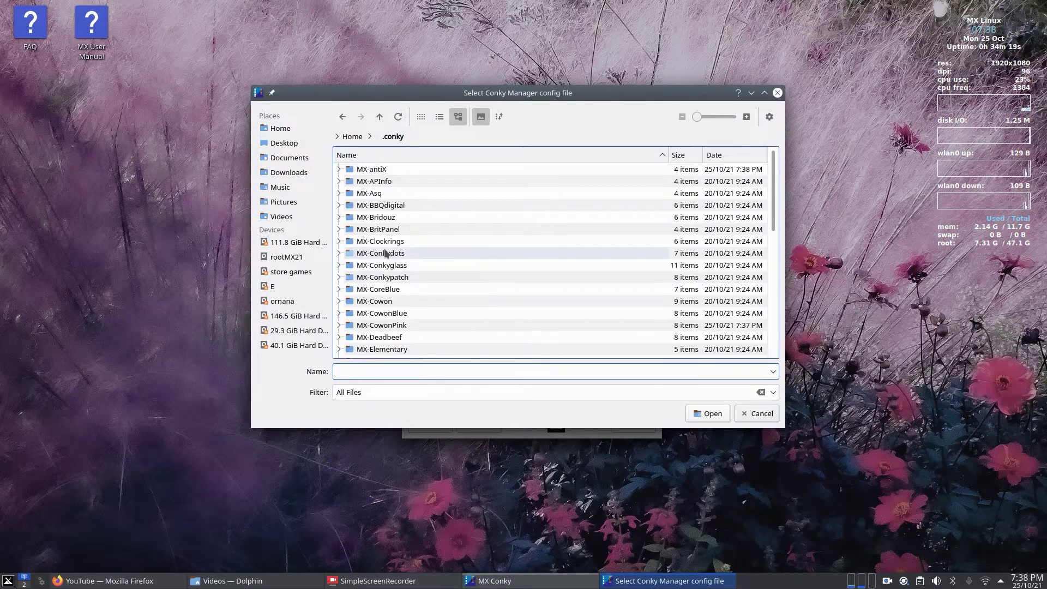
{"action": "double_click", "coordinate": [381, 230]}
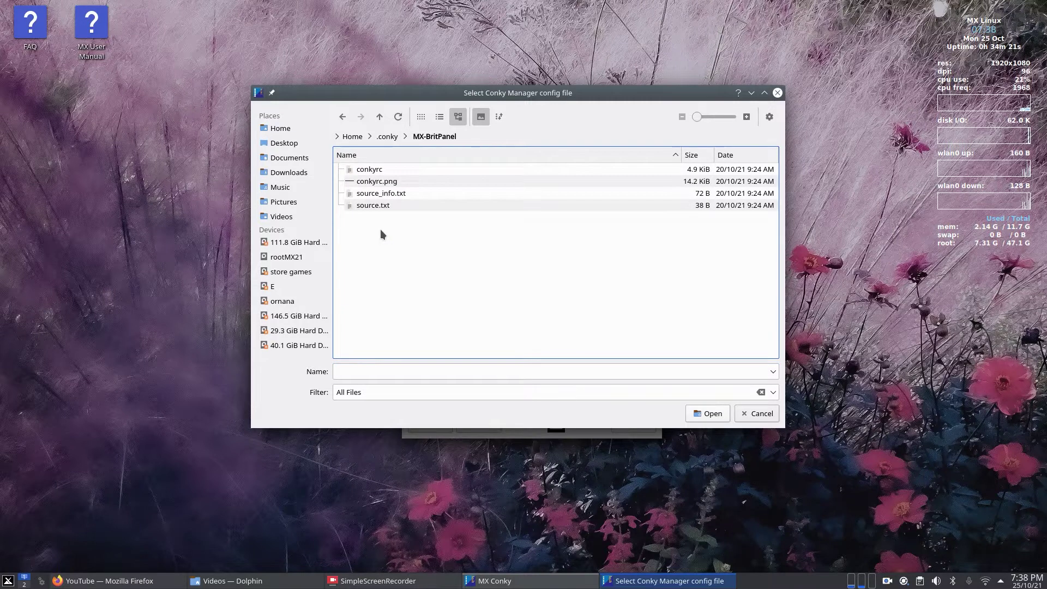
{"action": "left_click", "coordinate": [375, 172]}
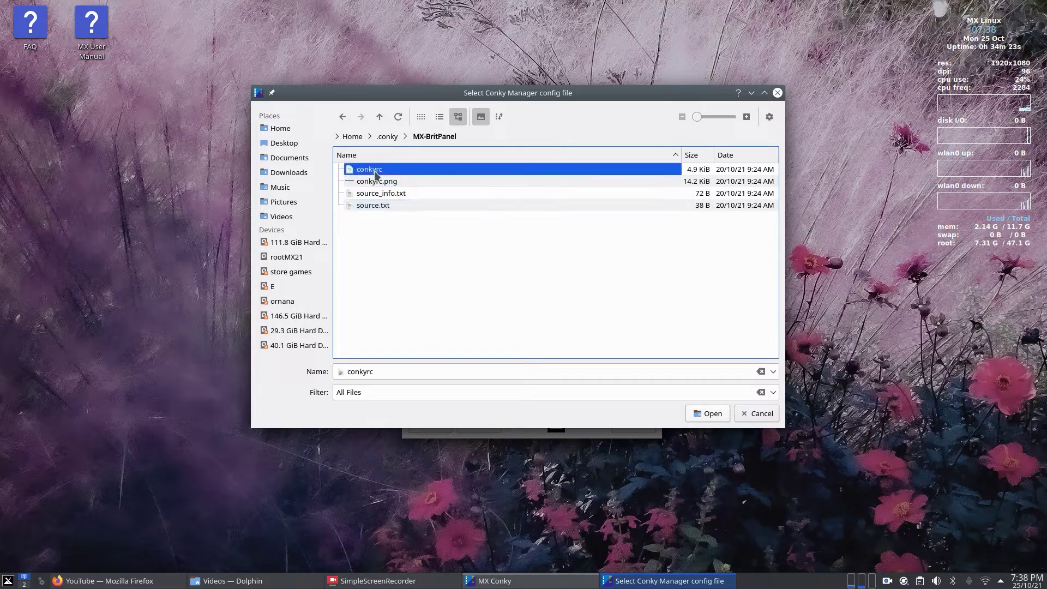
{"action": "double_click", "coordinate": [375, 173]}
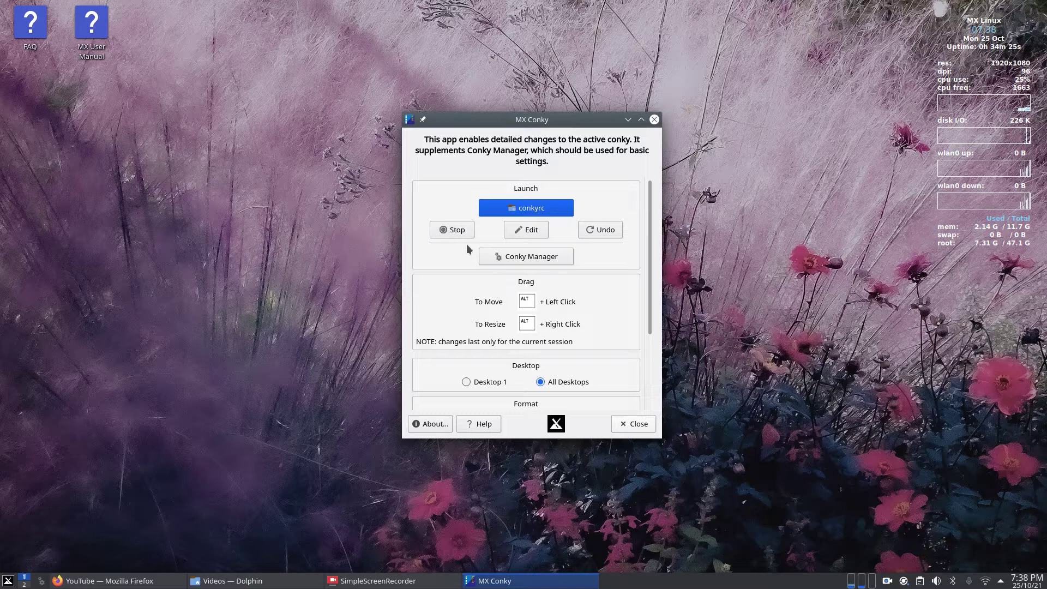
Step: Stop the MX-antiX17 conky and run the loaded MX-BritPanel conkyrc, leaving the config file selection as it is
{"action": "left_click", "coordinate": [456, 231]}
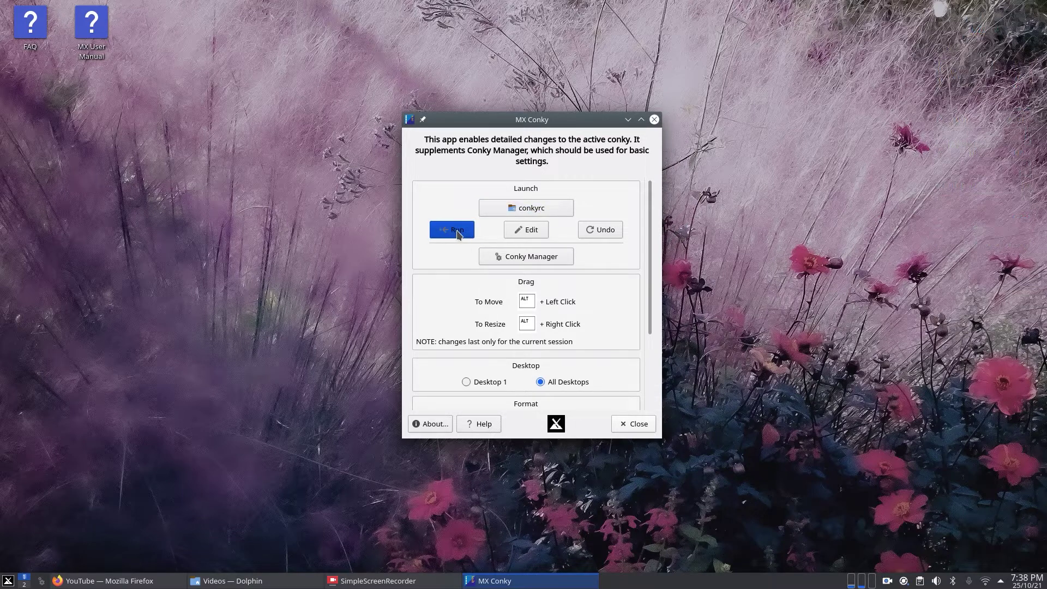
{"action": "left_click", "coordinate": [554, 208]}
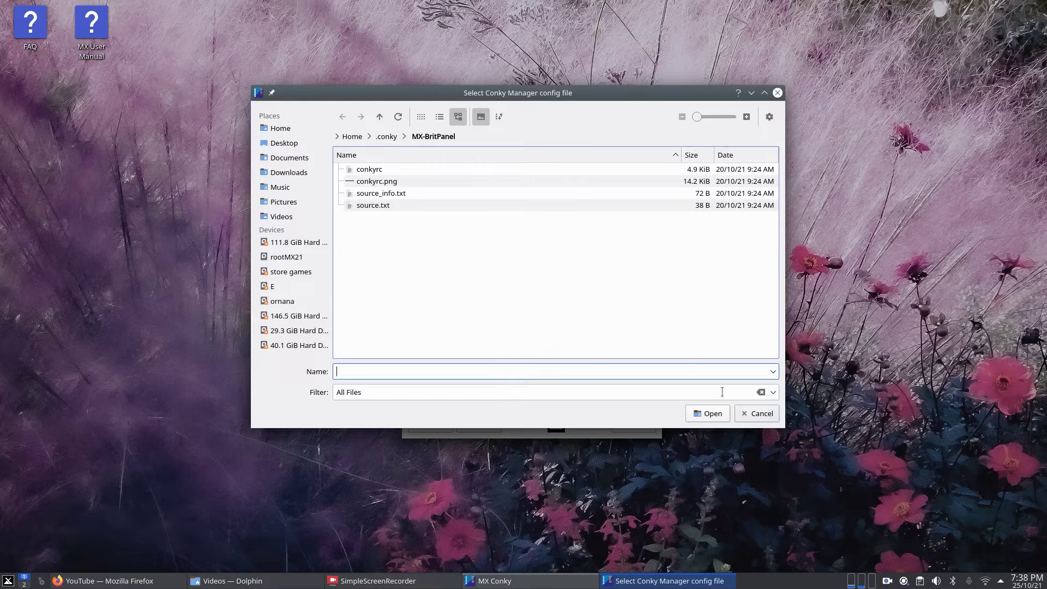
{"action": "left_click", "coordinate": [757, 413]}
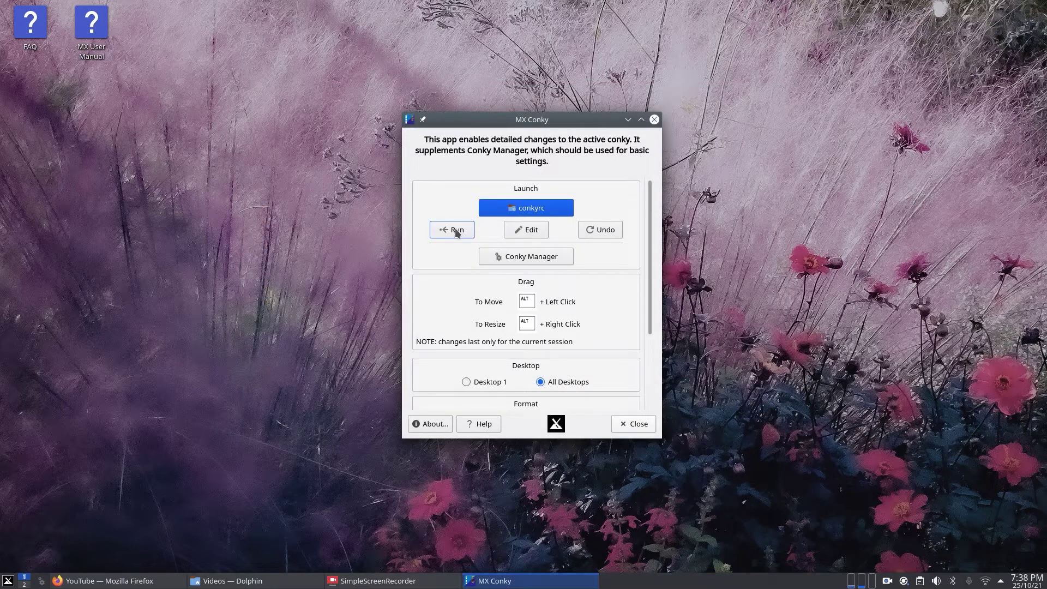
{"action": "left_click", "coordinate": [457, 232]}
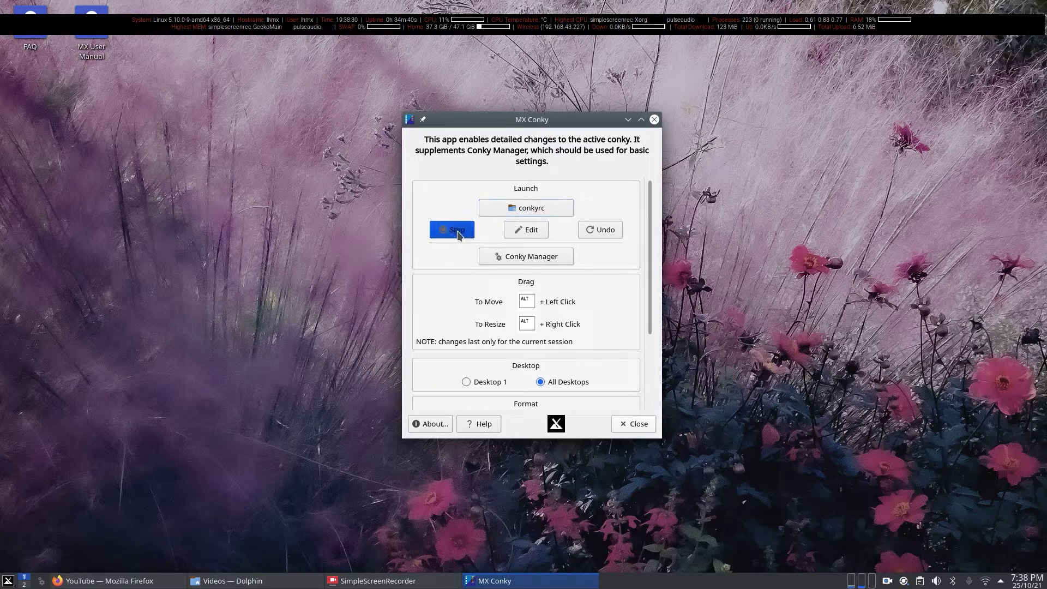
Step: Replace the running MX-BritPanel conky with the miui config from the MX-MIUI folder inside .conky, and close MX Conky
{"action": "left_click", "coordinate": [457, 233]}
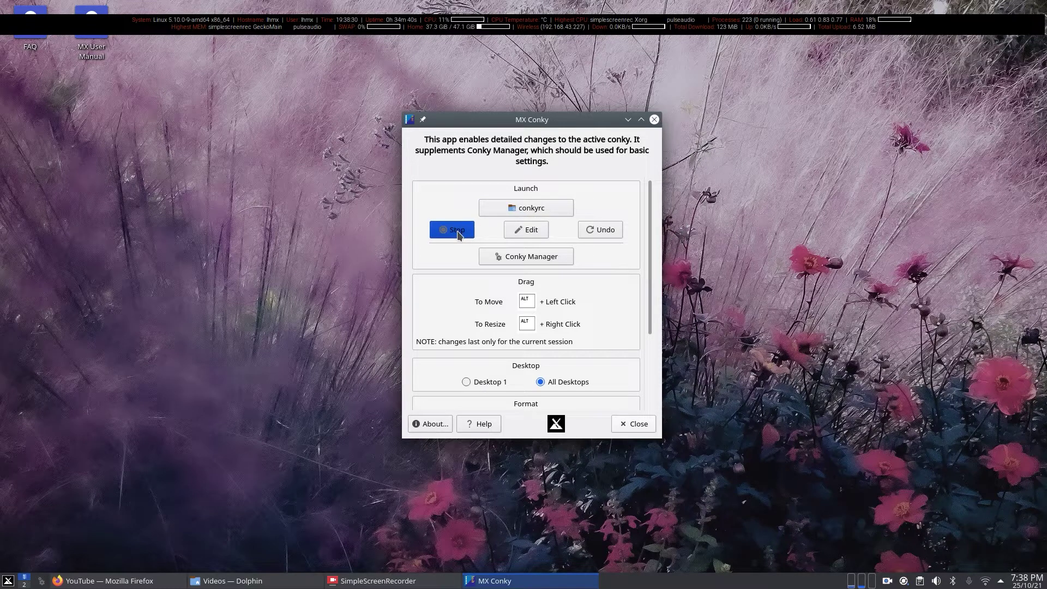
{"action": "left_click", "coordinate": [530, 211]}
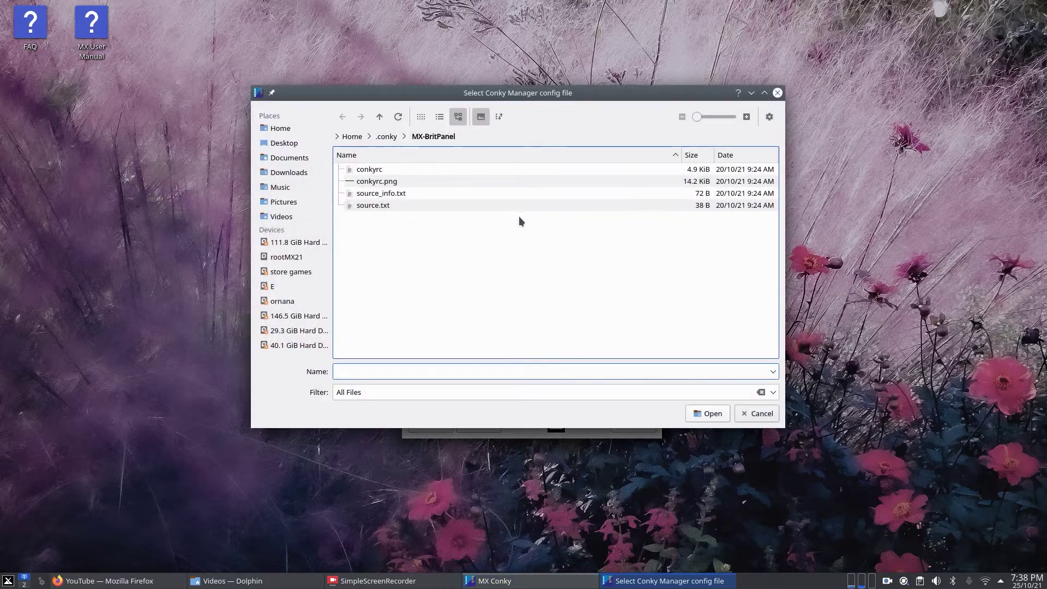
{"action": "left_click", "coordinate": [386, 137]}
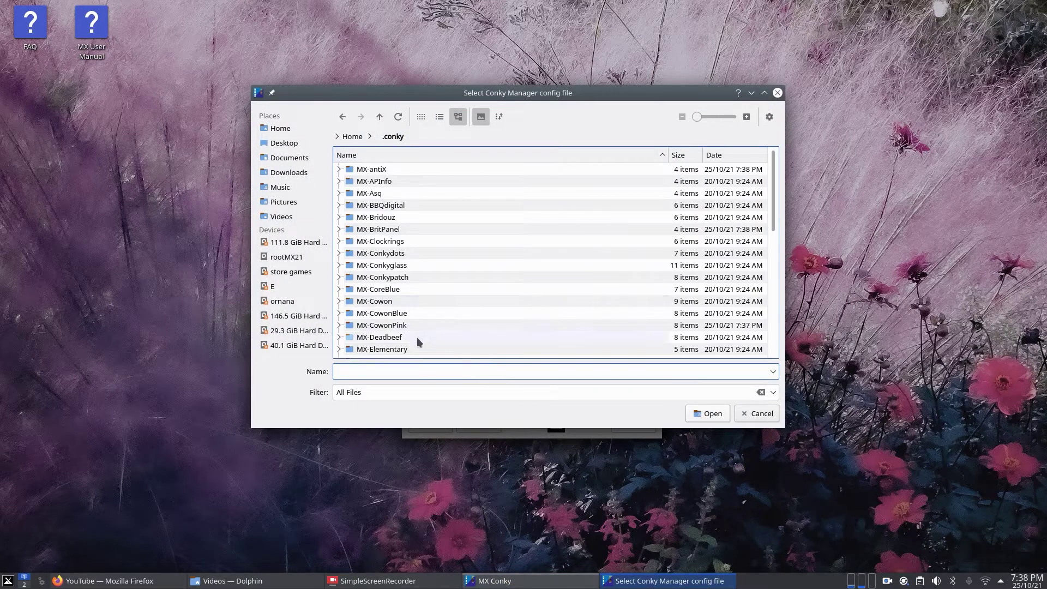
{"action": "scroll", "coordinate": [423, 338], "scroll_direction": "down", "scroll_amount": 5}
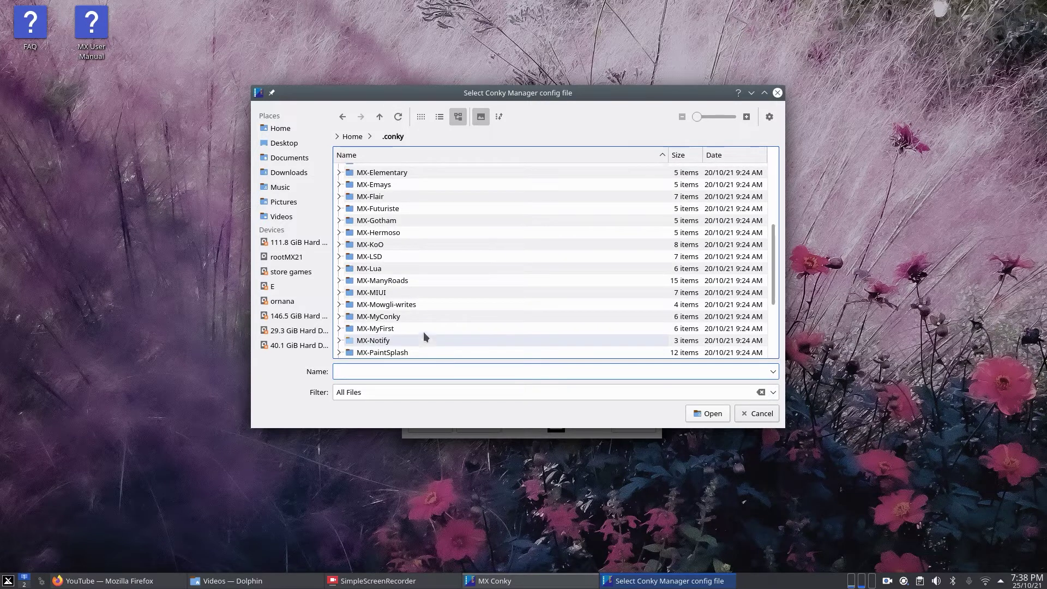
{"action": "double_click", "coordinate": [383, 292]}
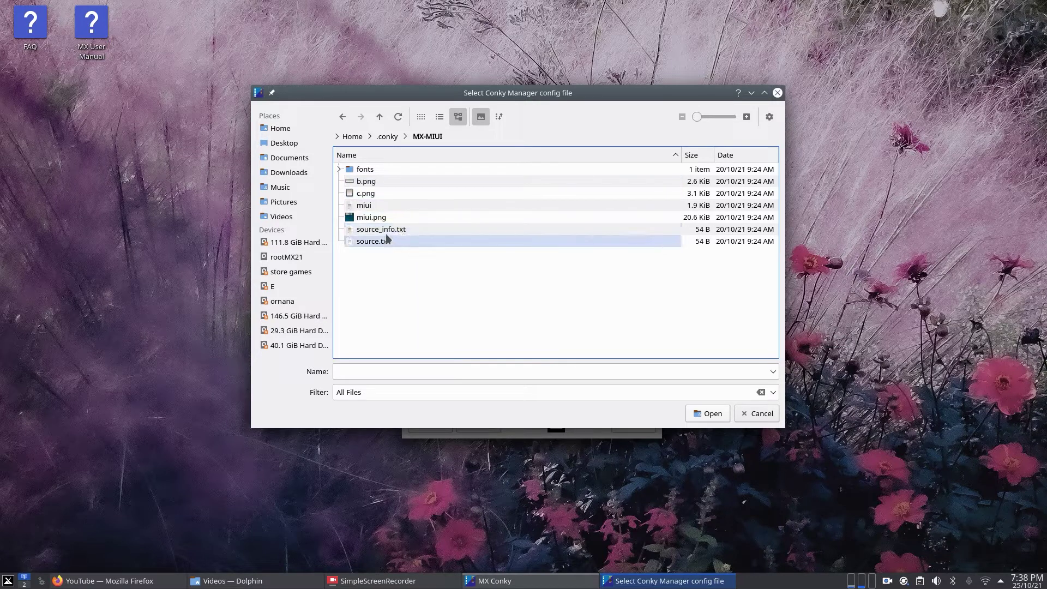
{"action": "double_click", "coordinate": [381, 207]}
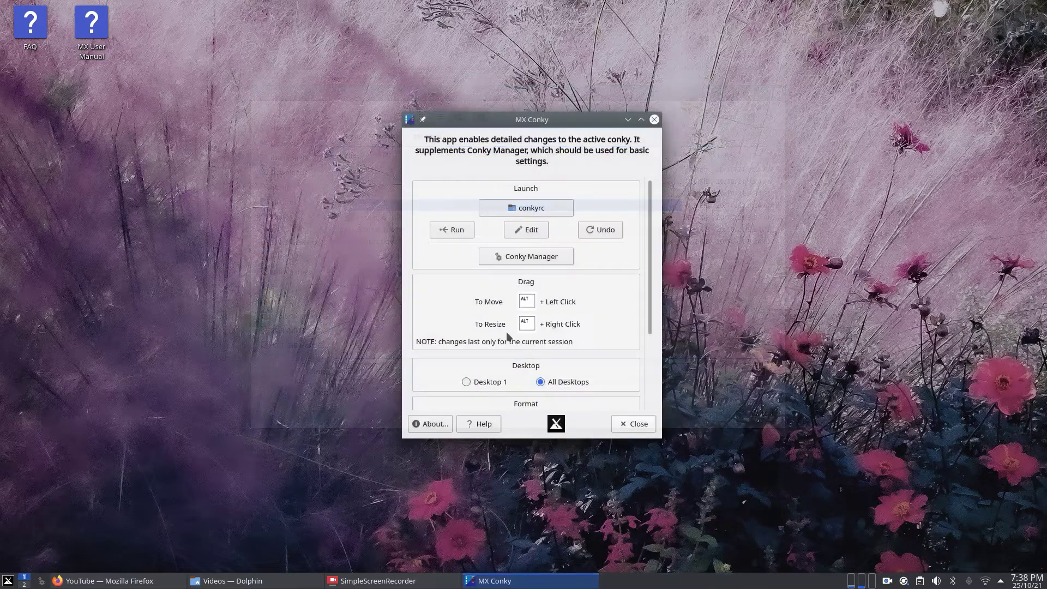
{"action": "left_click", "coordinate": [458, 230]}
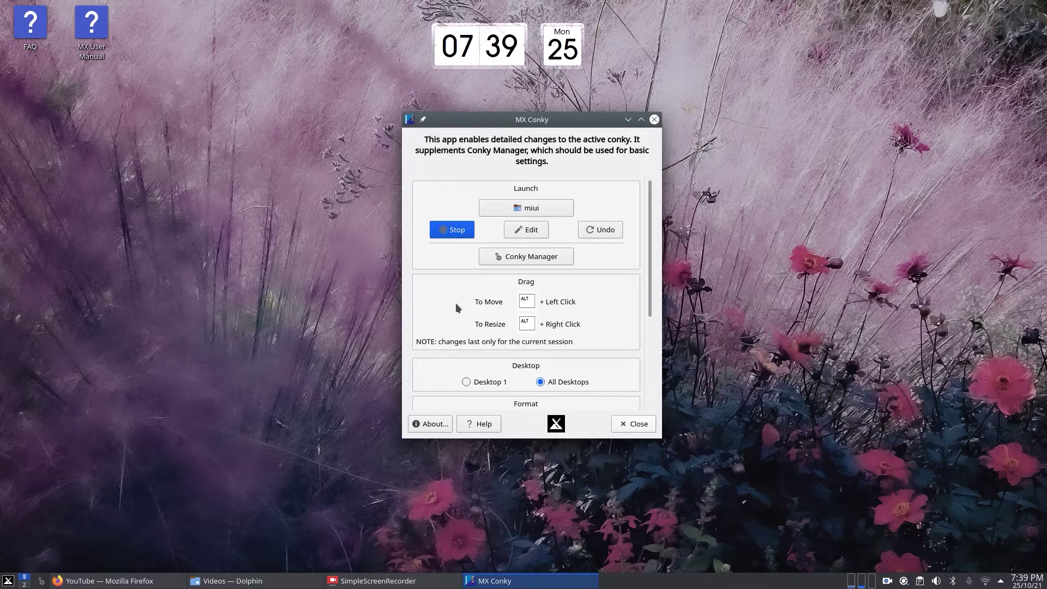
{"action": "key", "text": "alt+F4"}
{"action": "left_click_drag", "start_coordinate": [497, 33], "coordinate": [937, 106]}
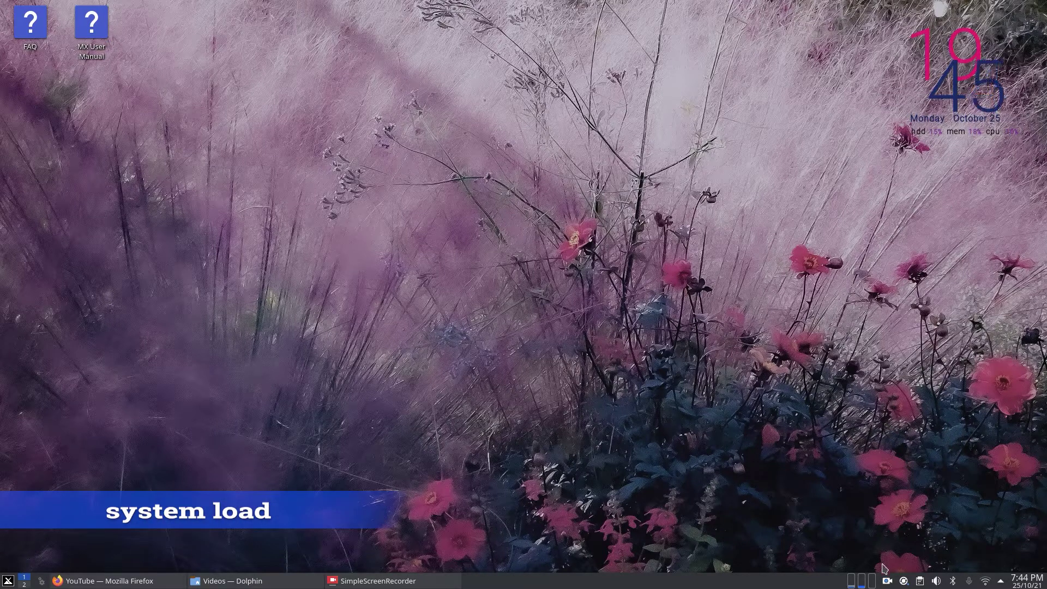
Step: Examine the system load summary, then the process table and the CPU, memory and network history in System Monitor, and close it
{"action": "mouse_move", "coordinate": [865, 585]}
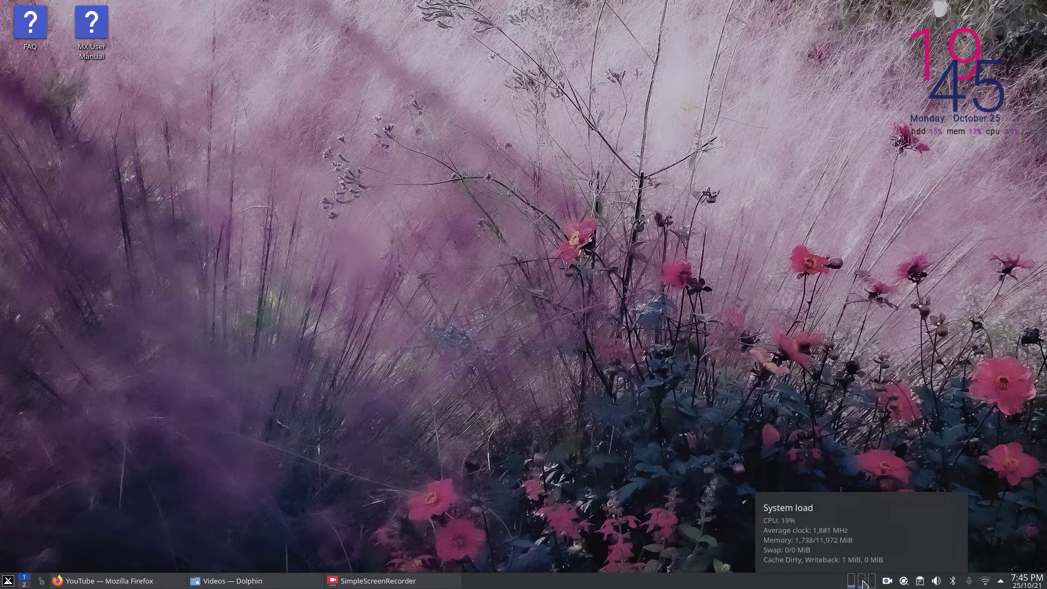
{"action": "left_click", "coordinate": [864, 584]}
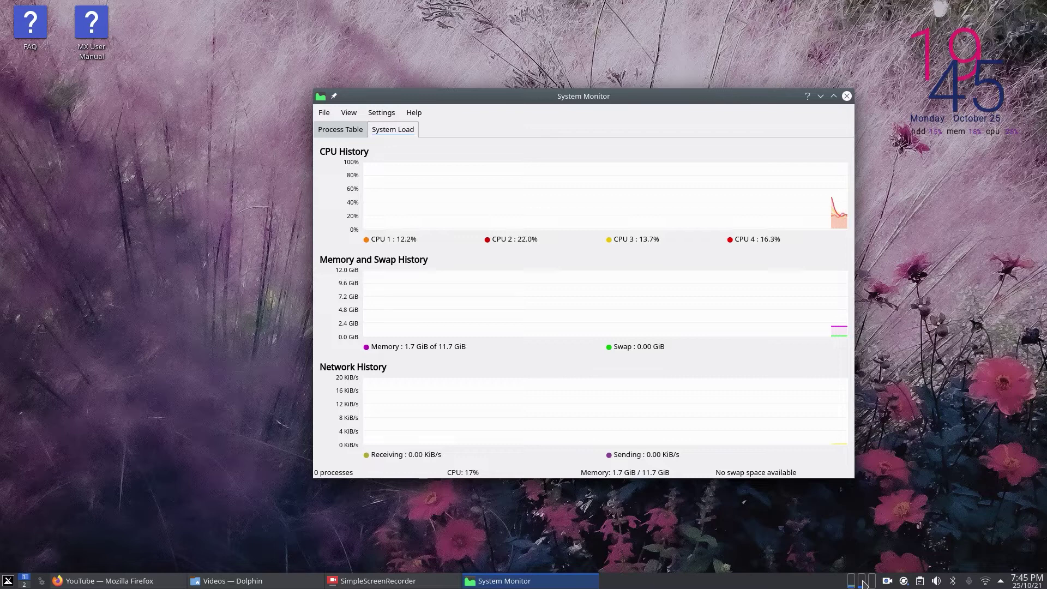
{"action": "left_click", "coordinate": [341, 133]}
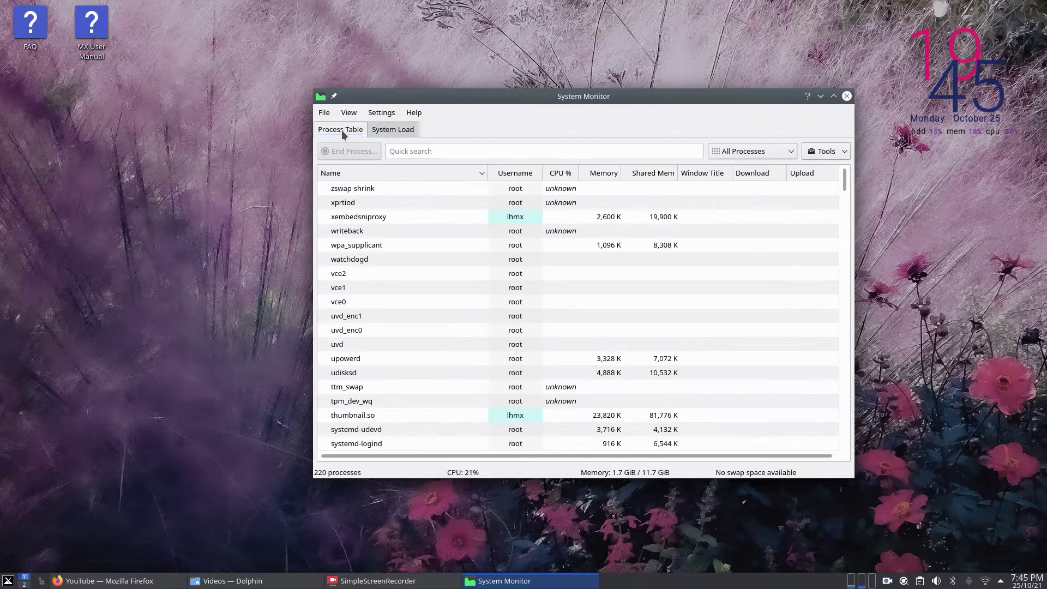
{"action": "left_click", "coordinate": [398, 134]}
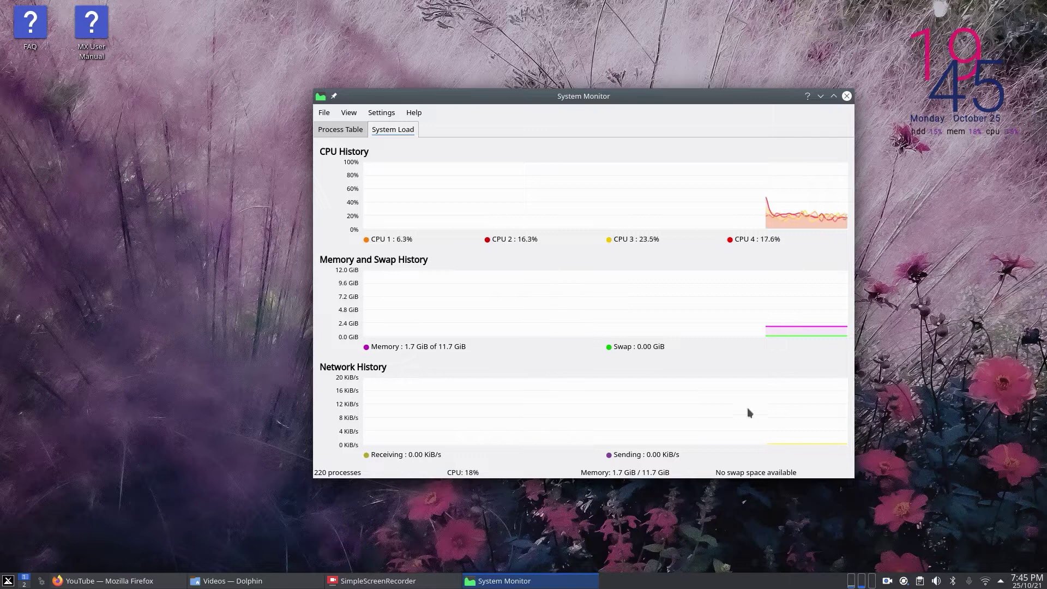
{"action": "mouse_move", "coordinate": [678, 396]}
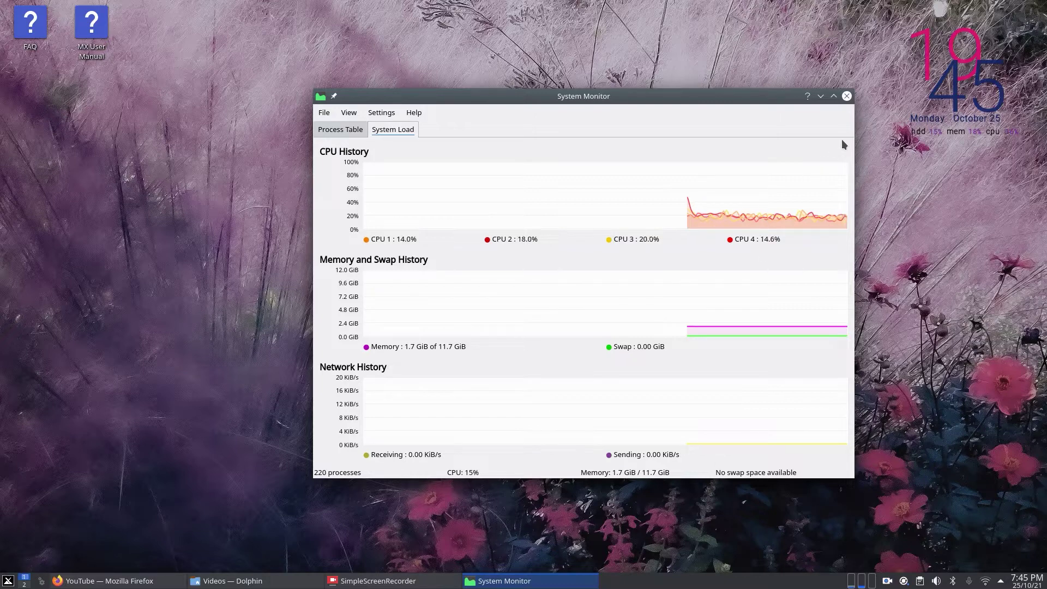
{"action": "left_click", "coordinate": [847, 96]}
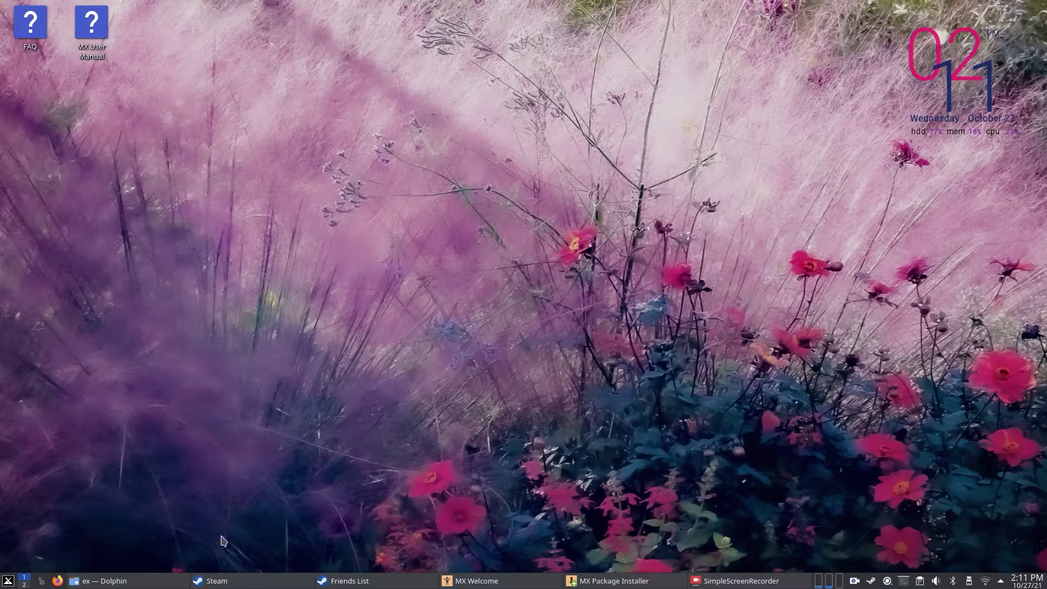
Step: Switch to Steam and launch Counter-Strike: Global Offensive from the library
{"action": "left_click", "coordinate": [258, 583]}
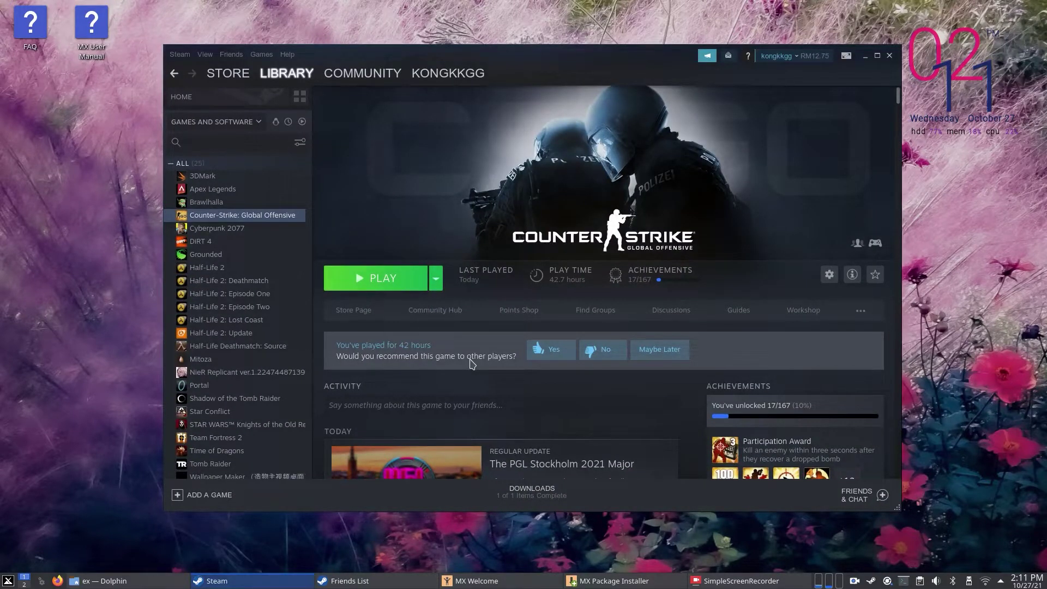
{"action": "left_click", "coordinate": [379, 280]}
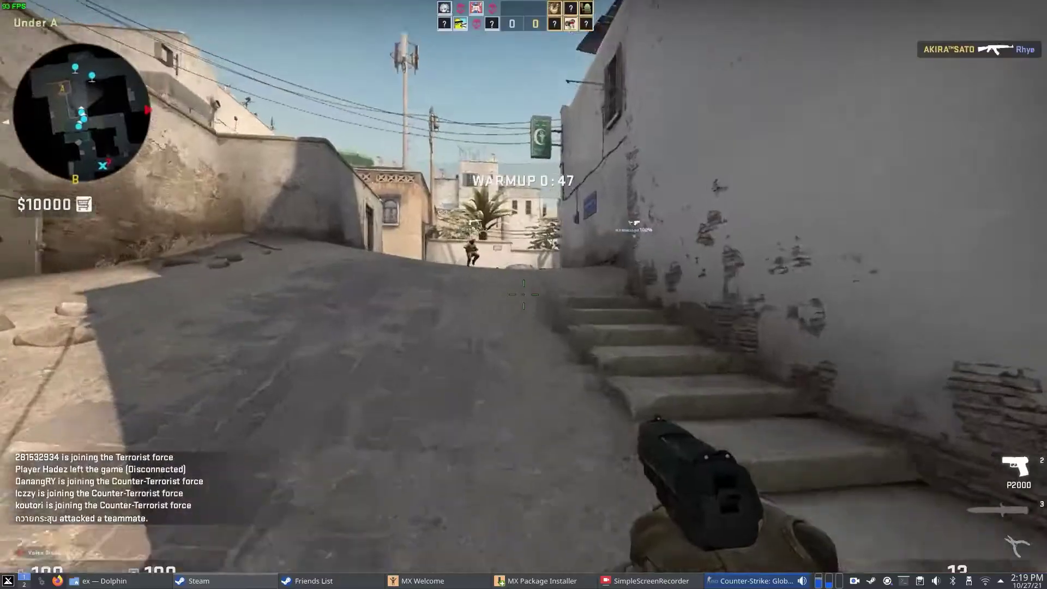
{"action": "key", "text": "w"}
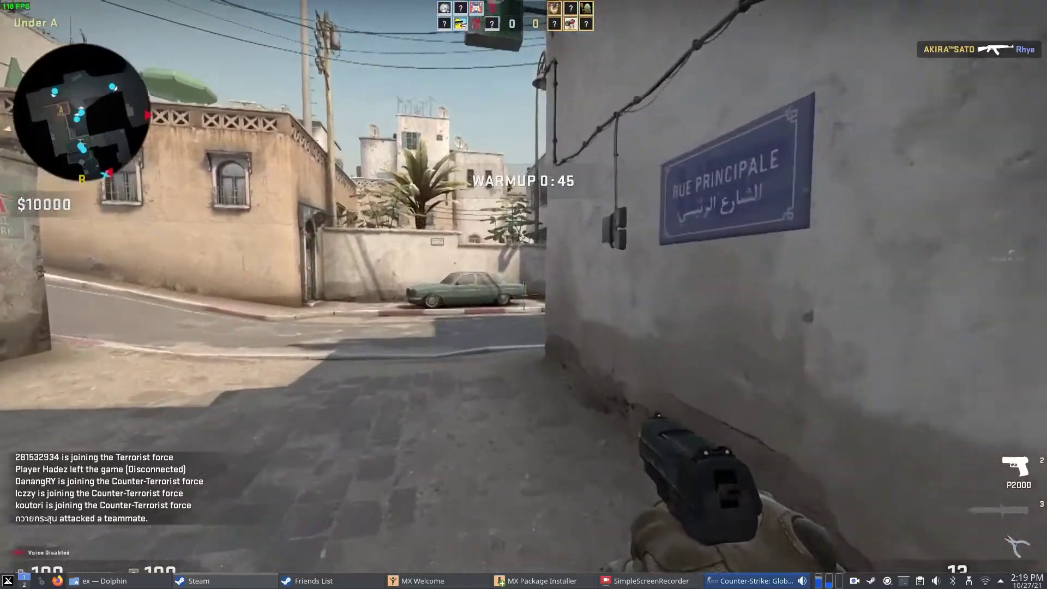
{"action": "key", "text": "w"}
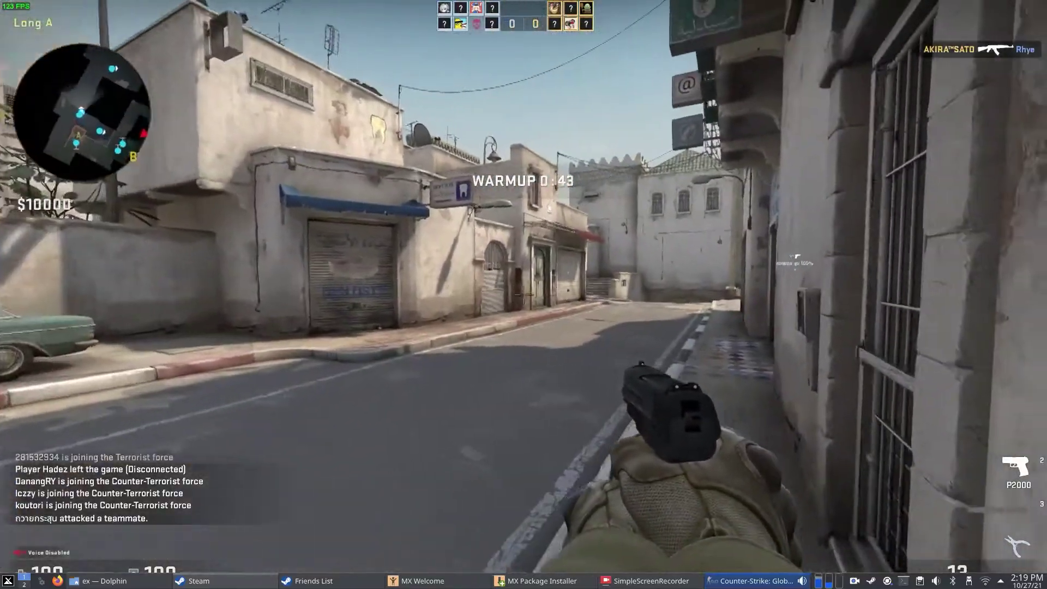
{"action": "key", "text": "w"}
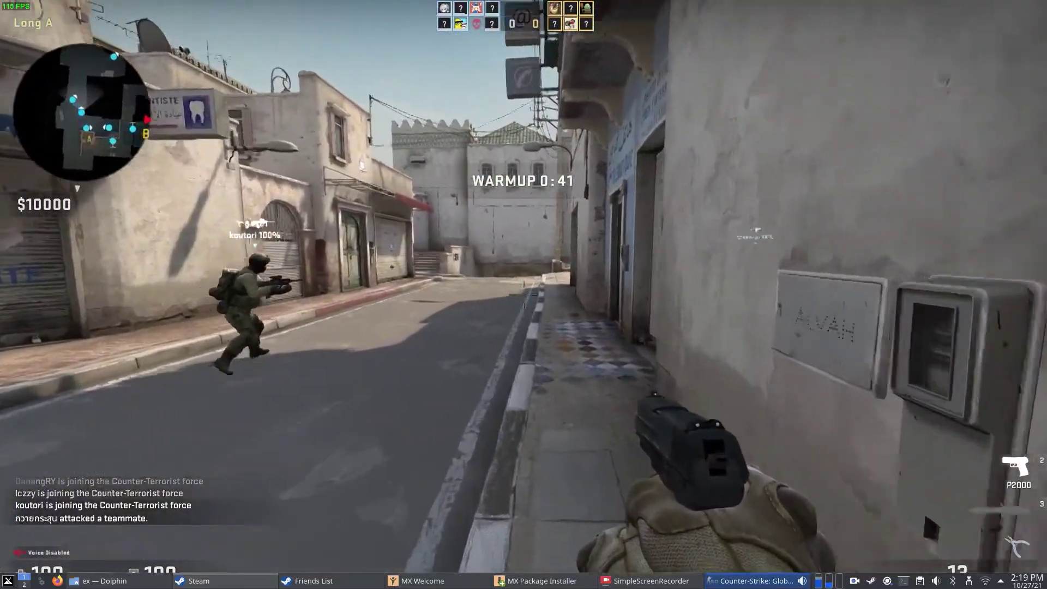
{"action": "key", "text": "w"}
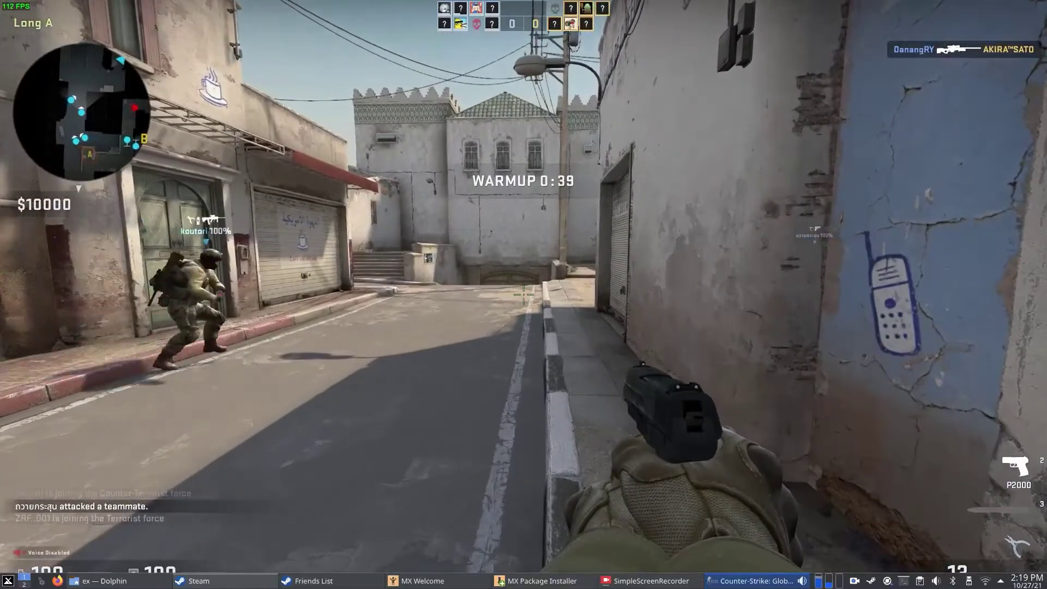
{"action": "key", "text": "w"}
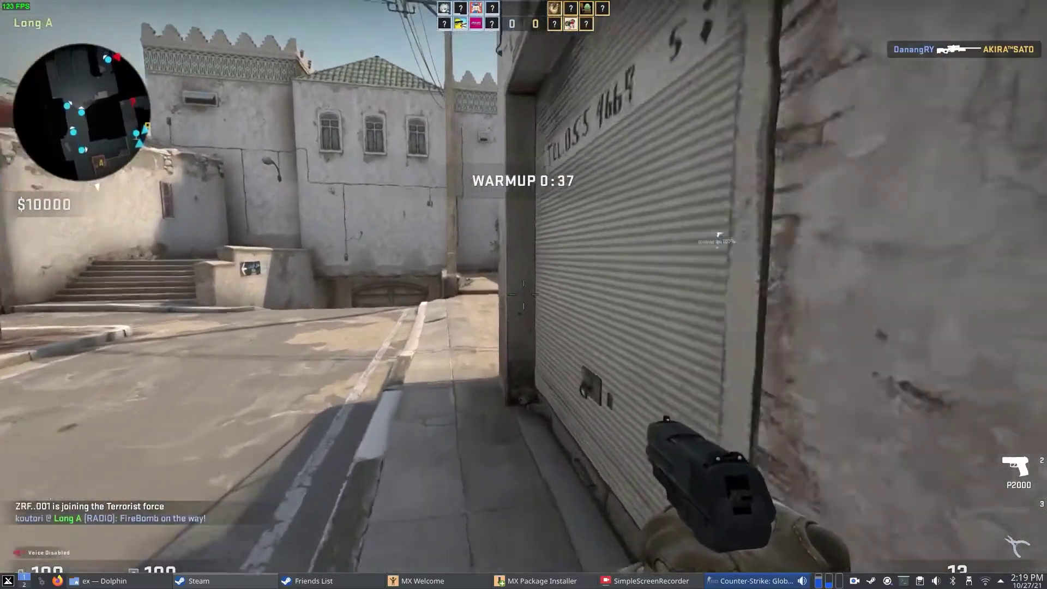
{"action": "key", "text": "w"}
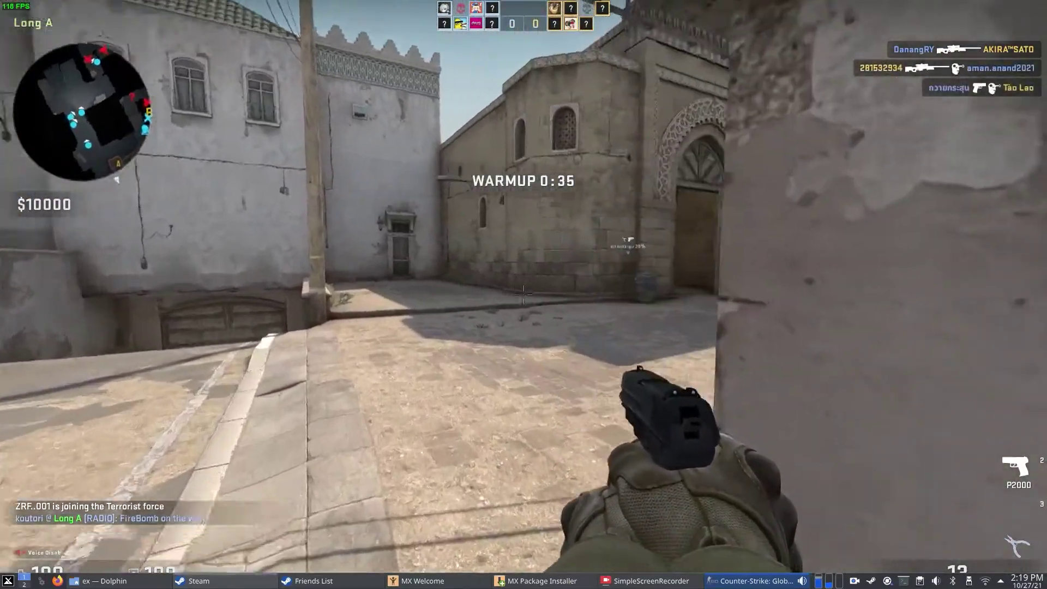
{"action": "key", "text": "w"}
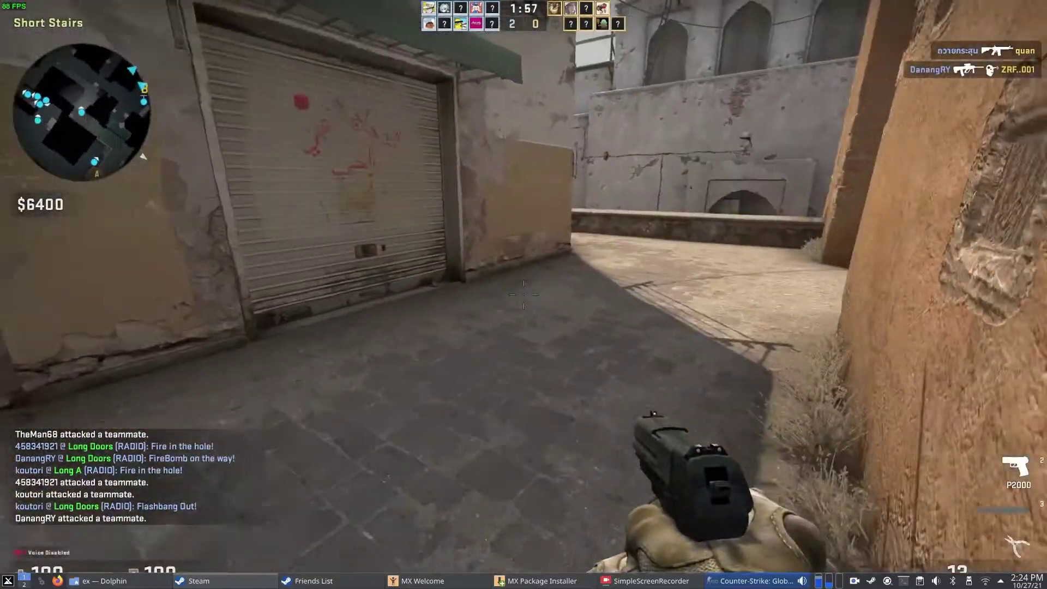
{"action": "key", "text": "w"}
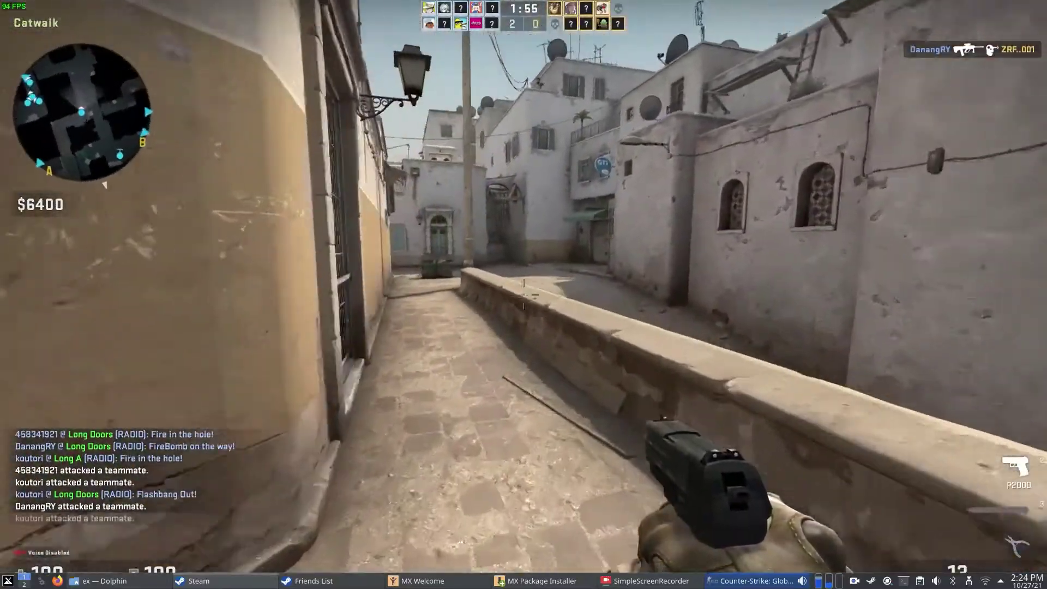
{"action": "key", "text": "w"}
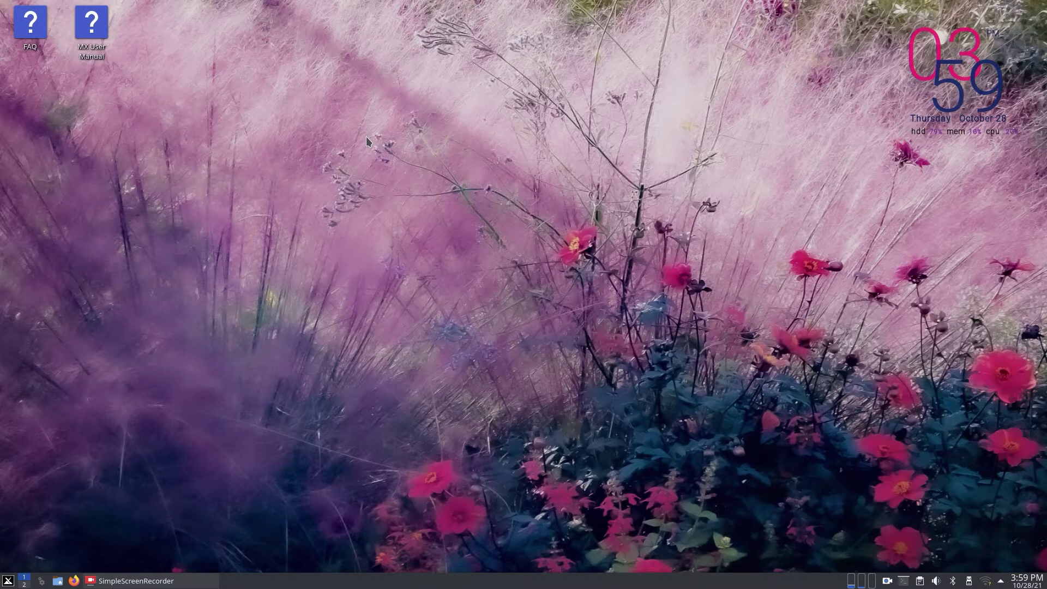
Step: Open the wallpaper settings for the desktop
{"action": "right_click", "coordinate": [409, 149]}
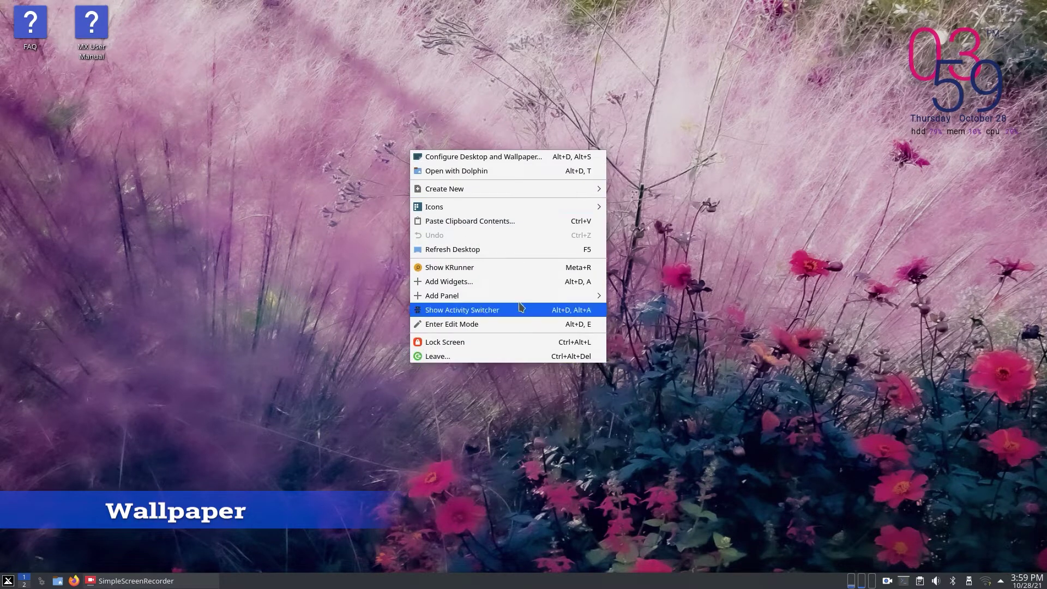
{"action": "left_click", "coordinate": [503, 158]}
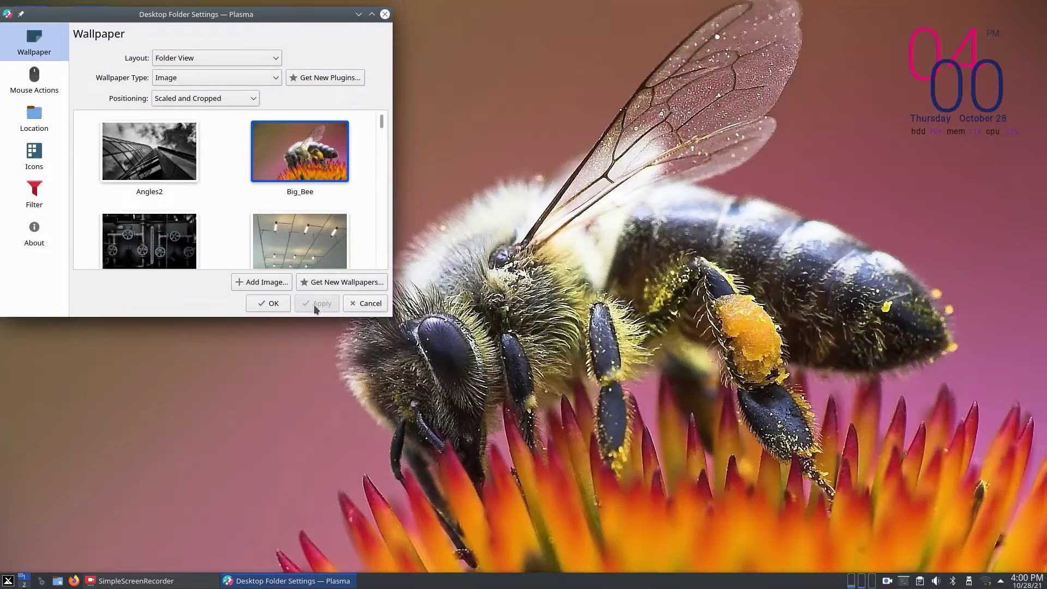
Step: Try the Blue_Valves wallpaper on the desktop, followed by Ceiling
{"action": "left_click", "coordinate": [149, 235]}
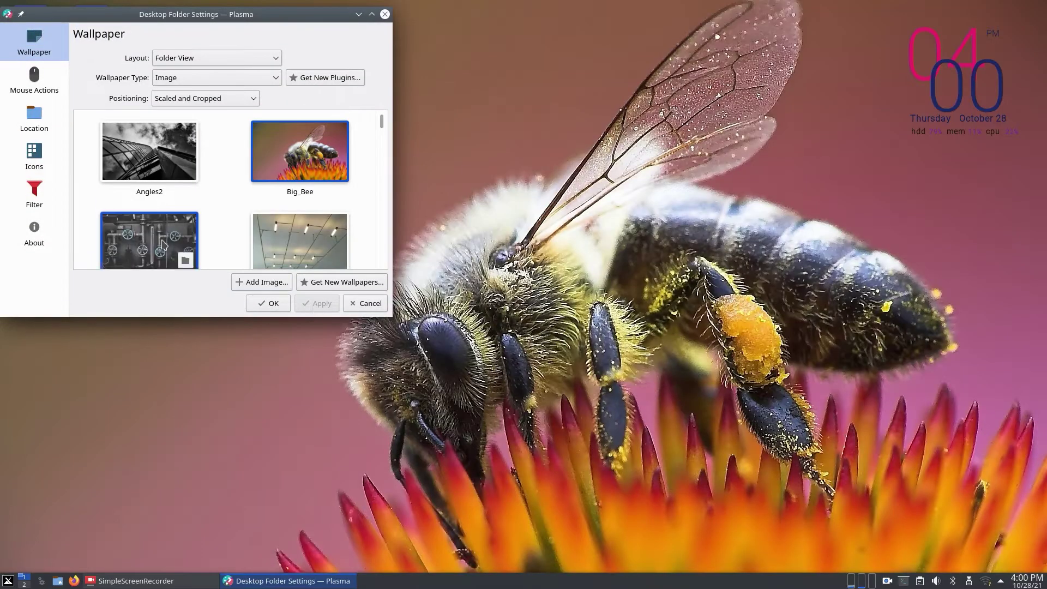
{"action": "left_click", "coordinate": [316, 303]}
{"action": "left_click", "coordinate": [294, 229]}
{"action": "left_click", "coordinate": [319, 304]}
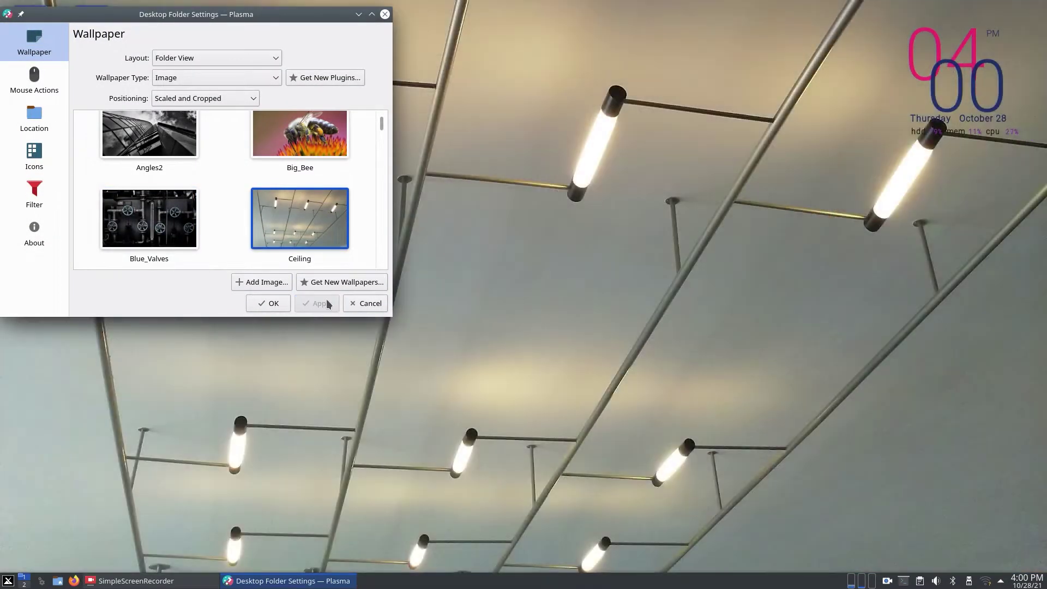
Step: Apply the Farewell_To_Ugly_Duckling wallpaper to the desktop and replace it with Far_In_Advance
{"action": "scroll", "coordinate": [367, 218], "scroll_direction": "down", "scroll_amount": 2}
{"action": "left_click", "coordinate": [300, 212]}
{"action": "left_click", "coordinate": [306, 304]}
{"action": "left_click", "coordinate": [150, 213]}
{"action": "left_click", "coordinate": [319, 304]}
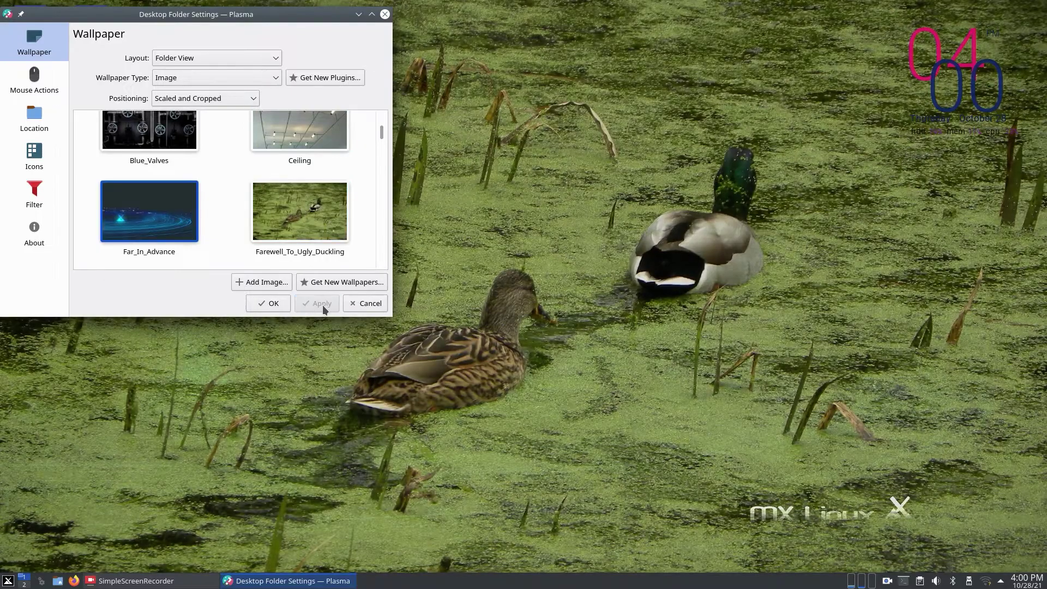
Step: Apply the Flowers wallpaper to the desktop and switch from it to the Ice wallpaper
{"action": "scroll", "coordinate": [327, 251], "scroll_direction": "down", "scroll_amount": 2}
{"action": "left_click", "coordinate": [150, 180]}
{"action": "left_click", "coordinate": [317, 303]}
{"action": "scroll", "coordinate": [327, 218], "scroll_direction": "down", "scroll_amount": 2}
{"action": "left_click", "coordinate": [327, 229]}
{"action": "left_click", "coordinate": [317, 304]}
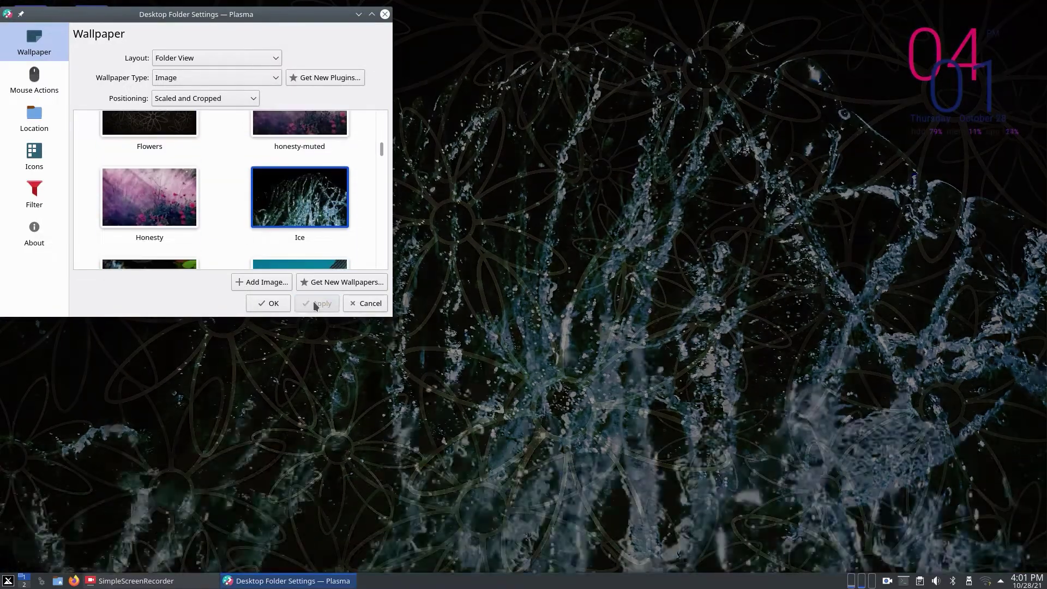
Step: Try Justify as the desktop wallpaper, followed by the Maarten_Deckers architecture image
{"action": "scroll", "coordinate": [334, 250], "scroll_direction": "down", "scroll_amount": 2}
{"action": "left_click", "coordinate": [150, 215]}
{"action": "left_click", "coordinate": [317, 303]}
{"action": "left_click", "coordinate": [300, 214]}
{"action": "left_click", "coordinate": [319, 304]}
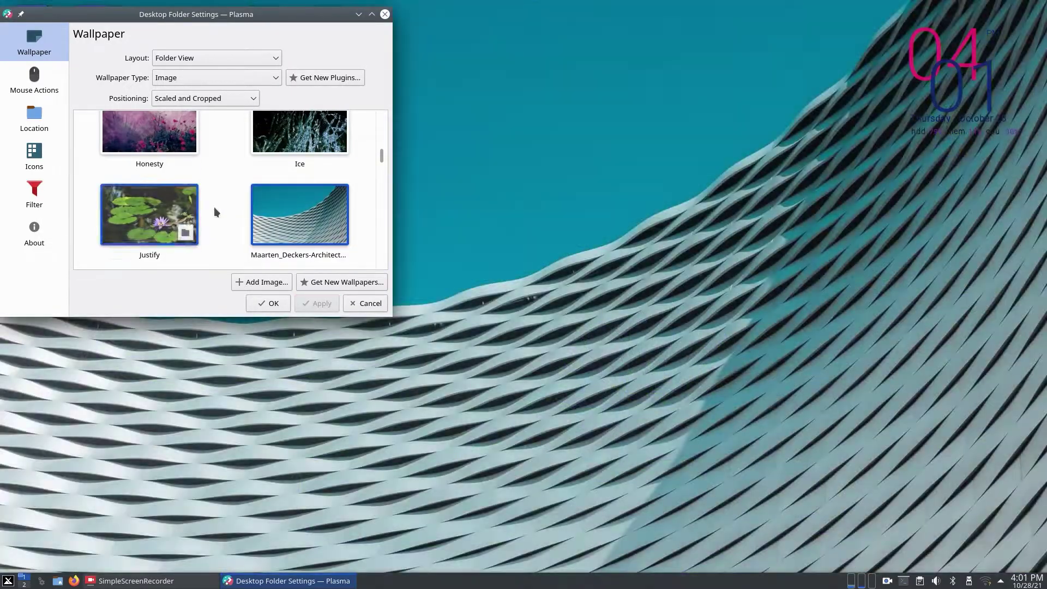
Step: Apply the Material_MX_Infinity_Black wallpaper to the desktop and replace it with mx-dots
{"action": "scroll", "coordinate": [214, 208], "scroll_direction": "down", "scroll_amount": 2}
{"action": "left_click", "coordinate": [185, 210]}
{"action": "left_click", "coordinate": [319, 304]}
{"action": "left_click", "coordinate": [300, 207]}
{"action": "left_click", "coordinate": [319, 304]}
Step: Try the MX_KXF_Blues wallpaper on the desktop, followed by mx-spotlight
{"action": "scroll", "coordinate": [229, 217], "scroll_direction": "down", "scroll_amount": 2}
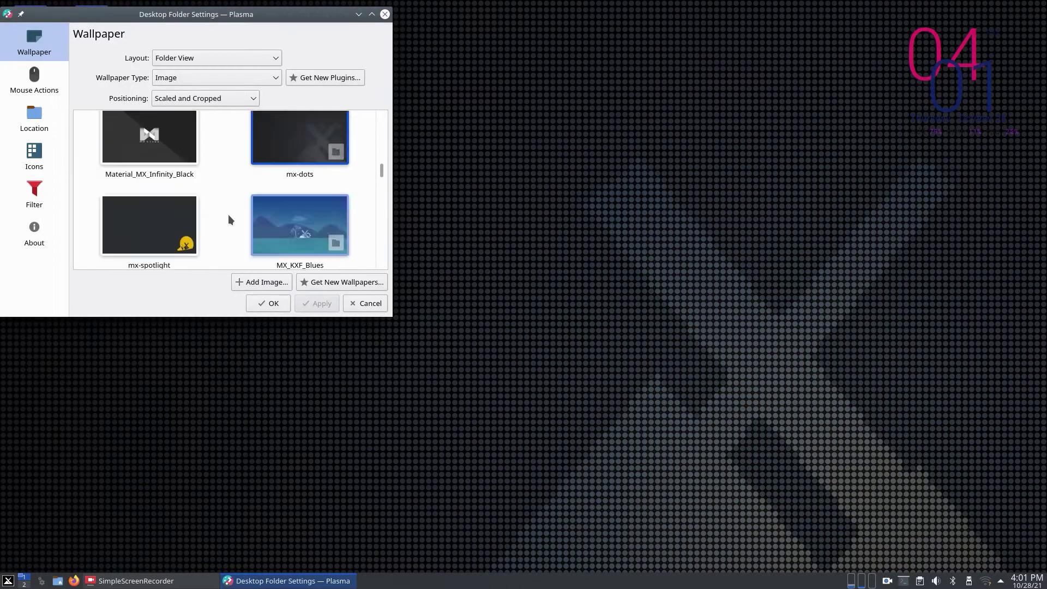
{"action": "left_click", "coordinate": [300, 218]}
{"action": "left_click", "coordinate": [319, 304]}
{"action": "left_click", "coordinate": [146, 247]}
{"action": "left_click", "coordinate": [319, 304]}
Step: Apply the Shell wallpaper to the desktop and replace it with MX_Tangram
{"action": "scroll", "coordinate": [300, 229], "scroll_direction": "down", "scroll_amount": 2}
{"action": "left_click", "coordinate": [300, 234]}
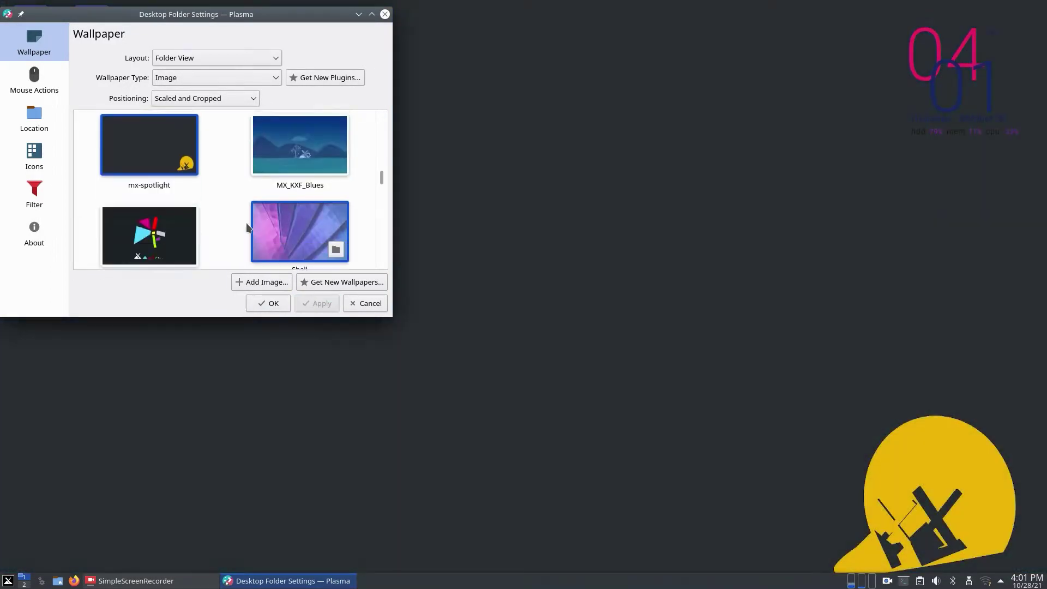
{"action": "scroll", "coordinate": [300, 234], "scroll_direction": "down", "scroll_amount": 1}
{"action": "left_click", "coordinate": [317, 304]}
{"action": "left_click", "coordinate": [178, 187]}
{"action": "left_click", "coordinate": [318, 304]}
Step: Try the Reflection wallpaper on the desktop, followed by Rapeseed_Field
{"action": "scroll", "coordinate": [334, 227], "scroll_direction": "down", "scroll_amount": 2}
{"action": "left_click", "coordinate": [332, 221]}
{"action": "left_click", "coordinate": [317, 304]}
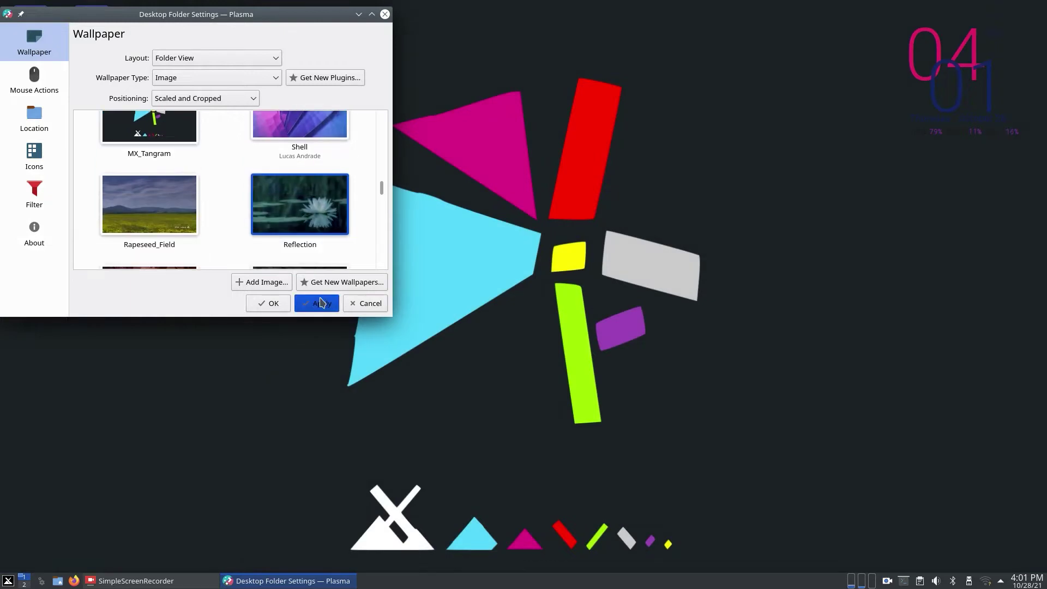
{"action": "left_click", "coordinate": [166, 195]}
{"action": "left_click", "coordinate": [315, 304]}
Step: Apply the Shore_Rocks wallpaper to the desktop and replace it with Saint-Die_Cathedral
{"action": "scroll", "coordinate": [230, 190], "scroll_direction": "down", "scroll_amount": 2}
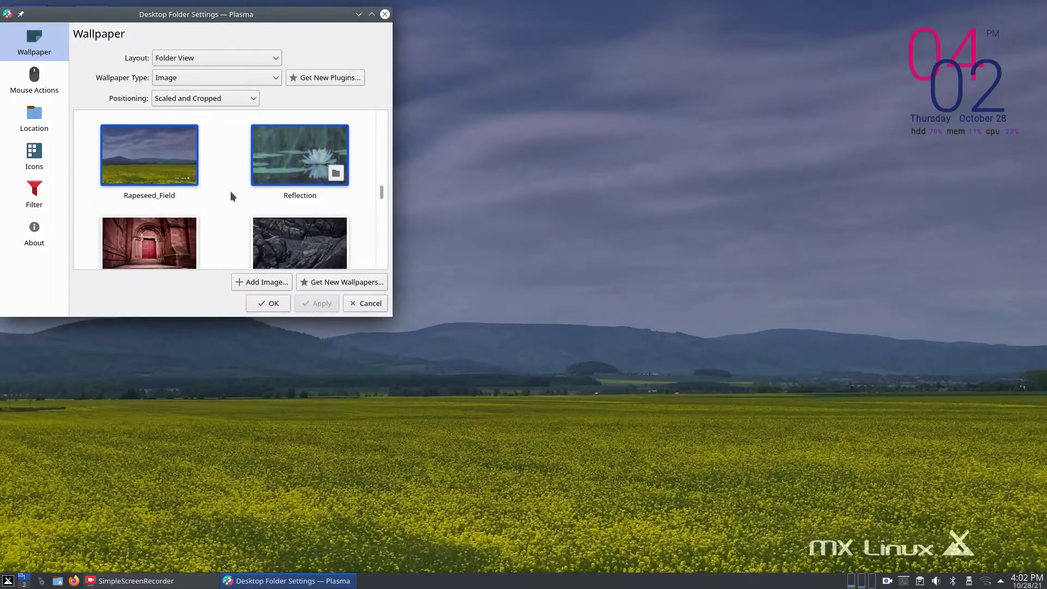
{"action": "left_click", "coordinate": [299, 217]}
{"action": "left_click", "coordinate": [319, 304]}
{"action": "left_click", "coordinate": [314, 303]}
Step: Try the Sprig wallpaper on the desktop, followed by Simple_Bulb_Glow
{"action": "scroll", "coordinate": [230, 221], "scroll_direction": "down", "scroll_amount": 3}
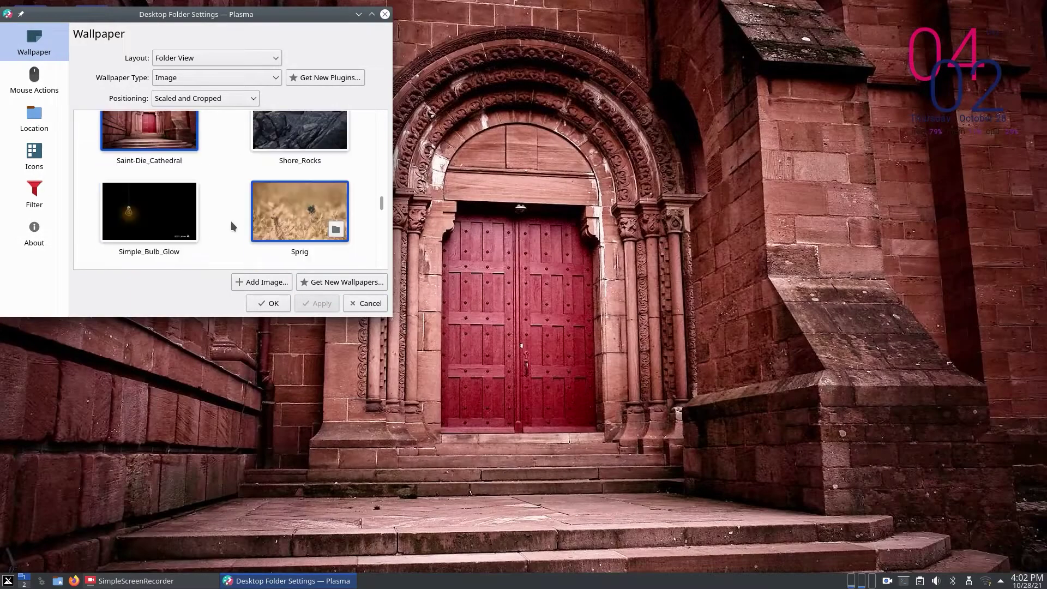
{"action": "left_click", "coordinate": [232, 221]}
{"action": "left_click", "coordinate": [308, 304]}
{"action": "left_click", "coordinate": [188, 218]}
{"action": "left_click", "coordinate": [317, 303]}
Step: Apply the Spring_Greeting wallpaper to the desktop and replace it with Spring_Blossoms
{"action": "scroll", "coordinate": [297, 229], "scroll_direction": "down", "scroll_amount": 2}
{"action": "left_click", "coordinate": [299, 218]}
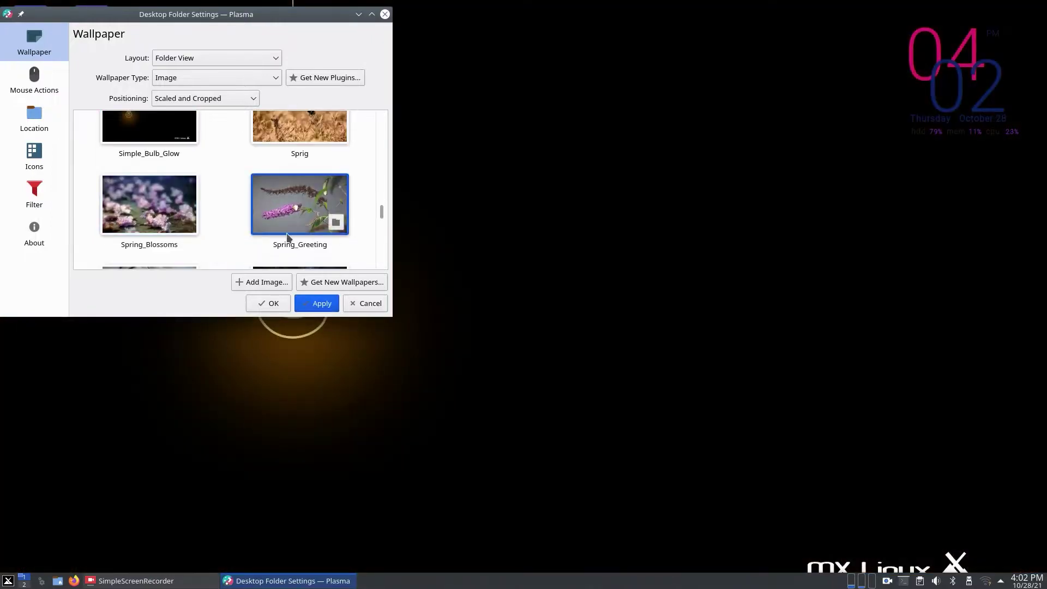
{"action": "left_click", "coordinate": [316, 303]}
{"action": "left_click", "coordinate": [149, 204]}
{"action": "left_click", "coordinate": [318, 306]}
Step: Try the Sunrise_At_6 wallpaper on the desktop, followed by the image of sunlit clouds further down the collection
{"action": "scroll", "coordinate": [229, 164], "scroll_direction": "down", "scroll_amount": 3}
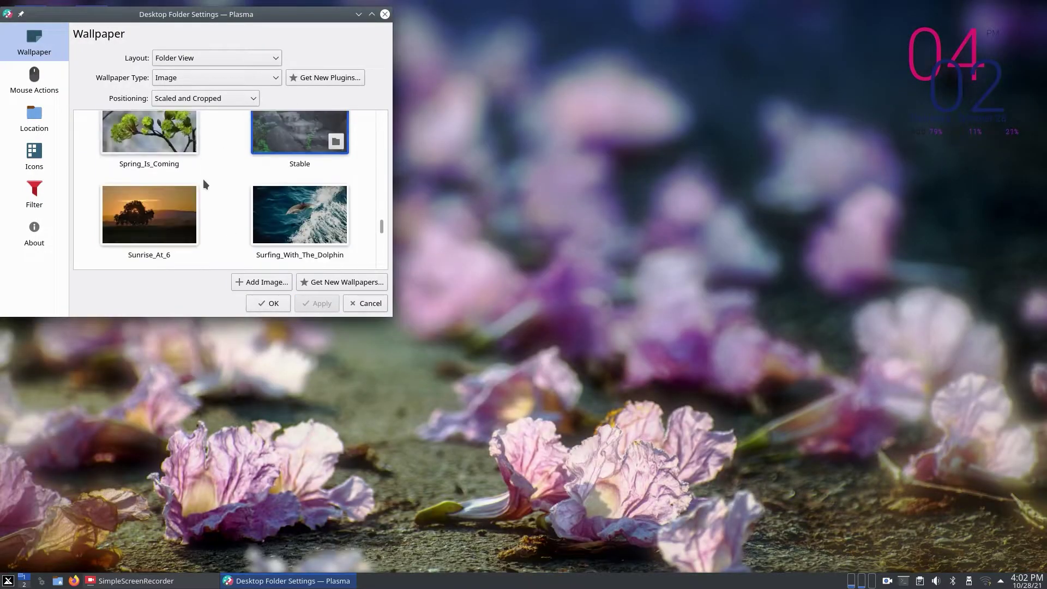
{"action": "left_click", "coordinate": [180, 208]}
{"action": "left_click", "coordinate": [316, 303]}
{"action": "scroll", "coordinate": [221, 211], "scroll_direction": "down", "scroll_amount": 3}
{"action": "left_click", "coordinate": [220, 211]}
{"action": "left_click", "coordinate": [316, 303]}
Step: Set the Vision image near the end of the collection as the desktop wallpaper and close the desktop settings
{"action": "scroll", "coordinate": [214, 200], "scroll_direction": "down", "scroll_amount": 3}
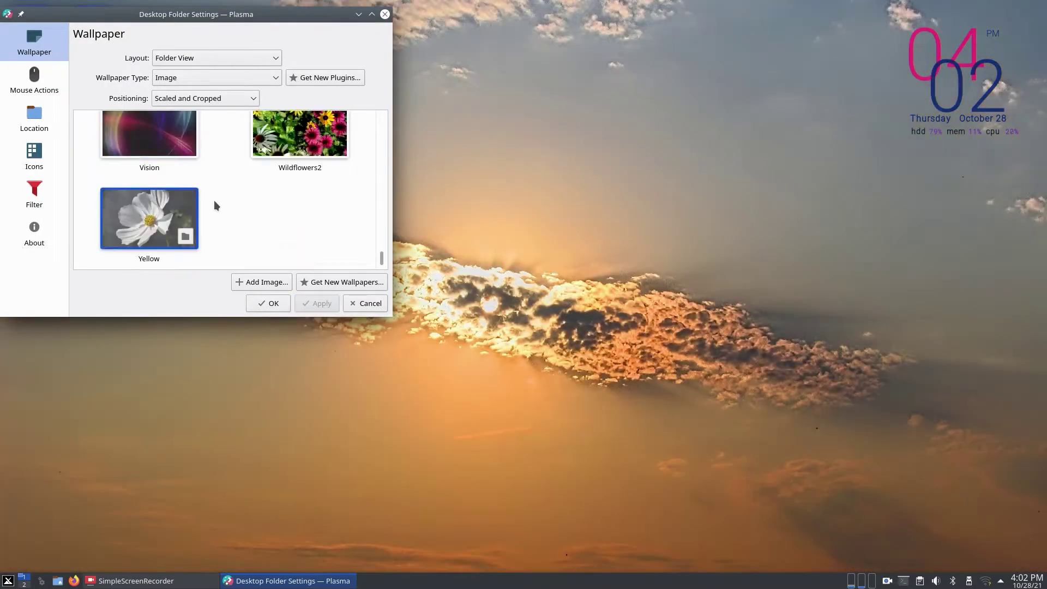
{"action": "left_click", "coordinate": [188, 148]}
{"action": "left_click", "coordinate": [317, 303]}
{"action": "scroll", "coordinate": [251, 221], "scroll_direction": "down", "scroll_amount": 1}
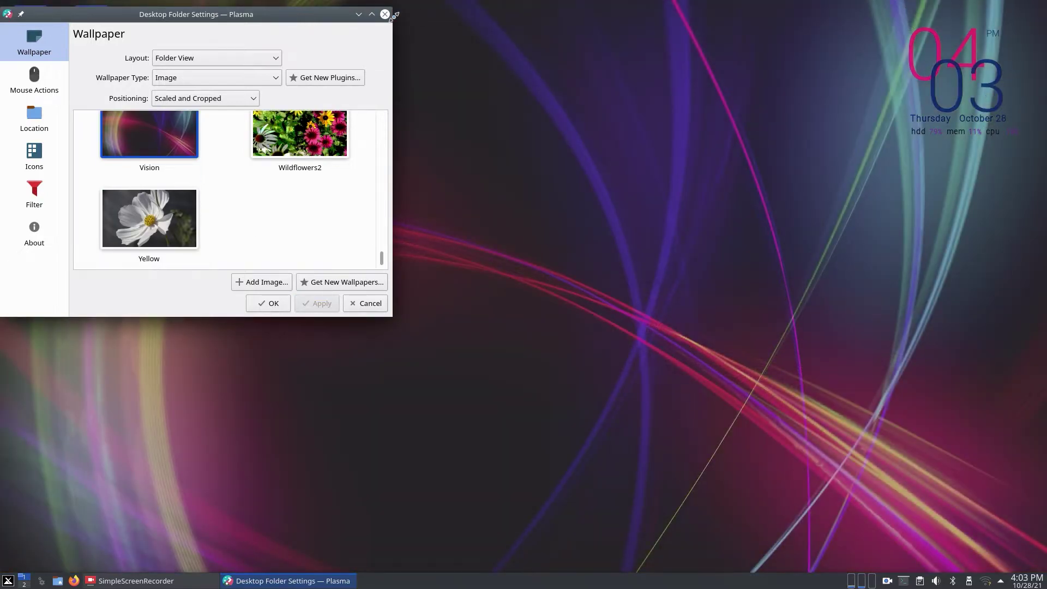
{"action": "left_click", "coordinate": [266, 304]}
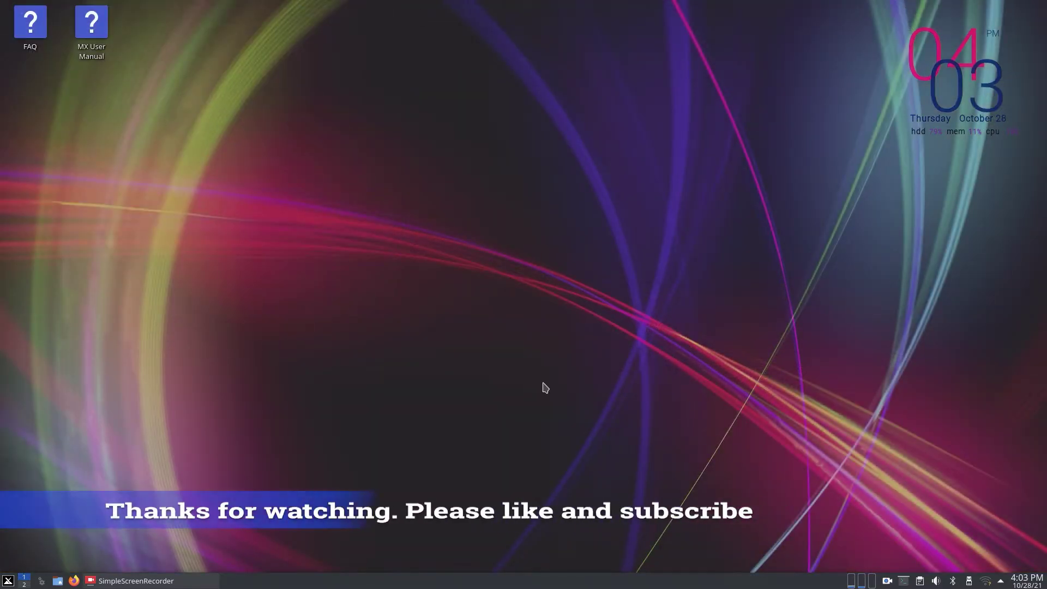